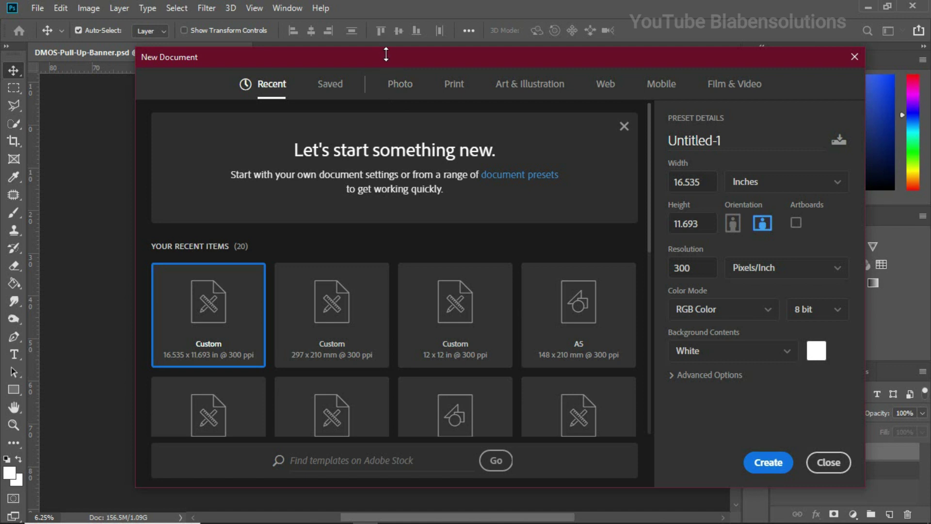
# Create a blank document from the Print A4 preset, in inches and landscape (11.693 × 8.268 in, 300 ppi).
pyautogui.click(450, 87)
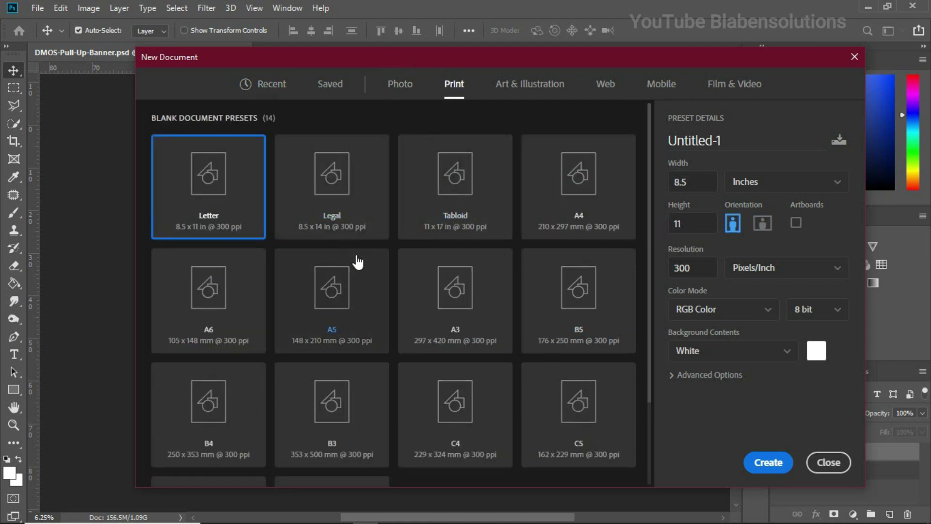
pyautogui.click(564, 211)
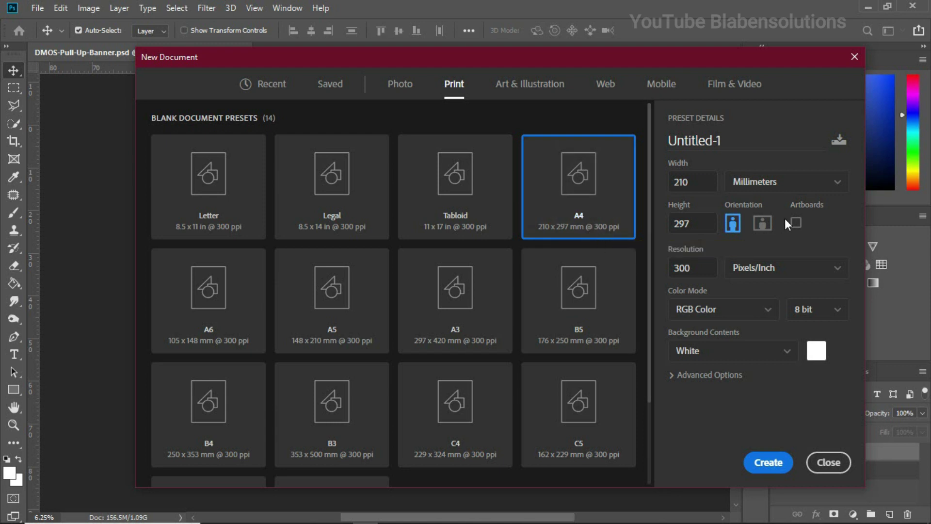
pyautogui.click(827, 190)
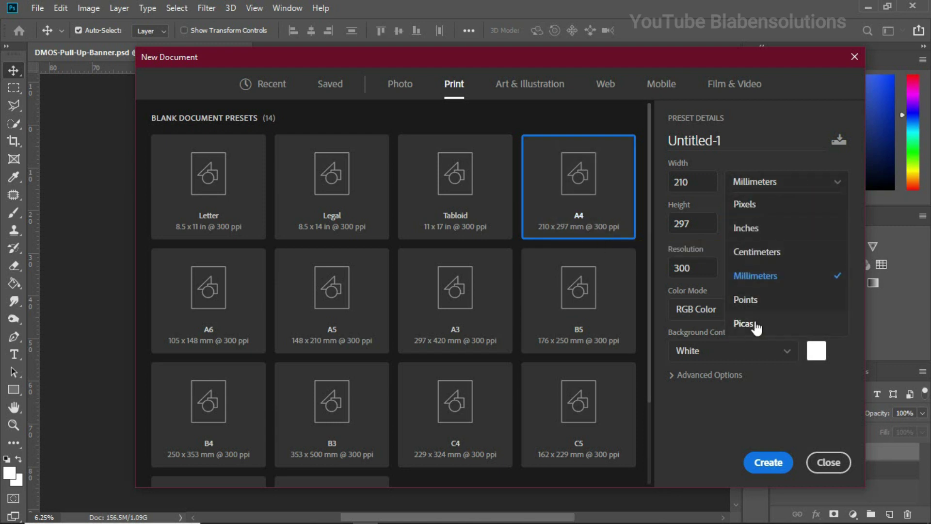
pyautogui.click(759, 230)
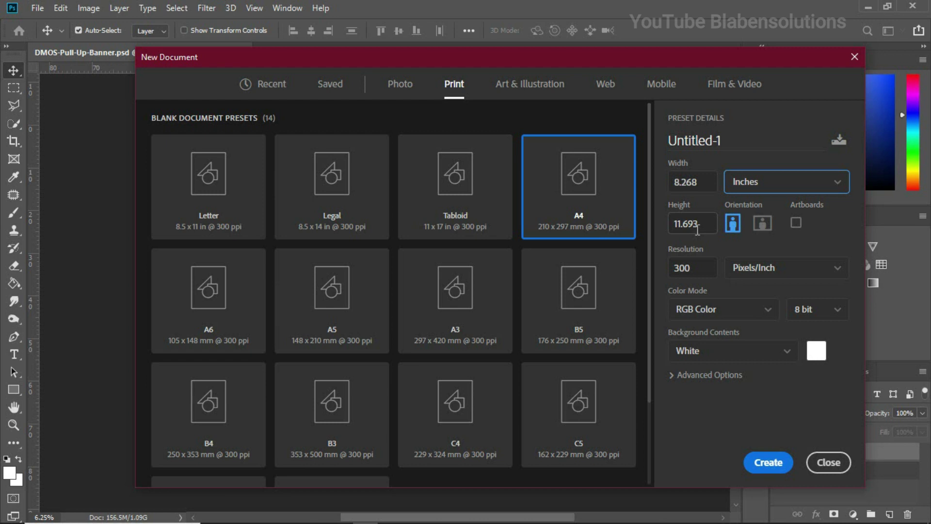
pyautogui.click(763, 225)
pyautogui.click(695, 184)
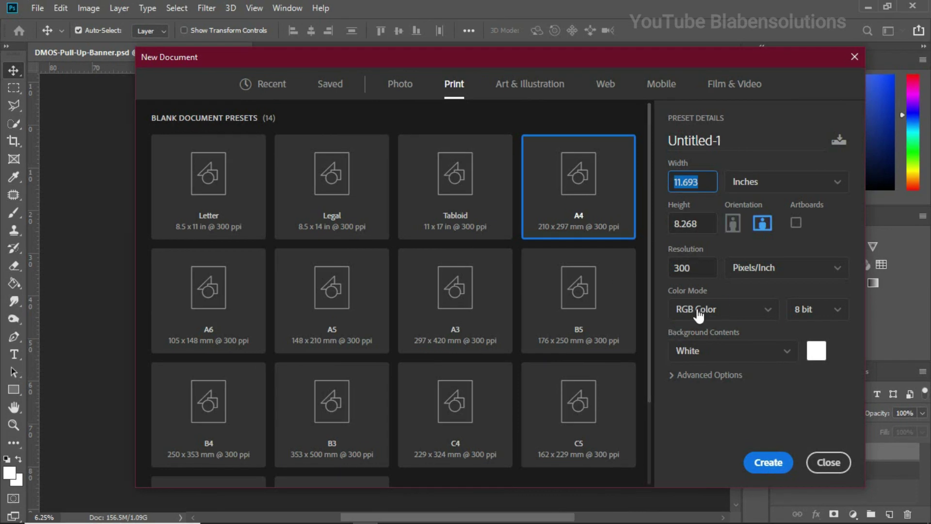
pyautogui.click(766, 470)
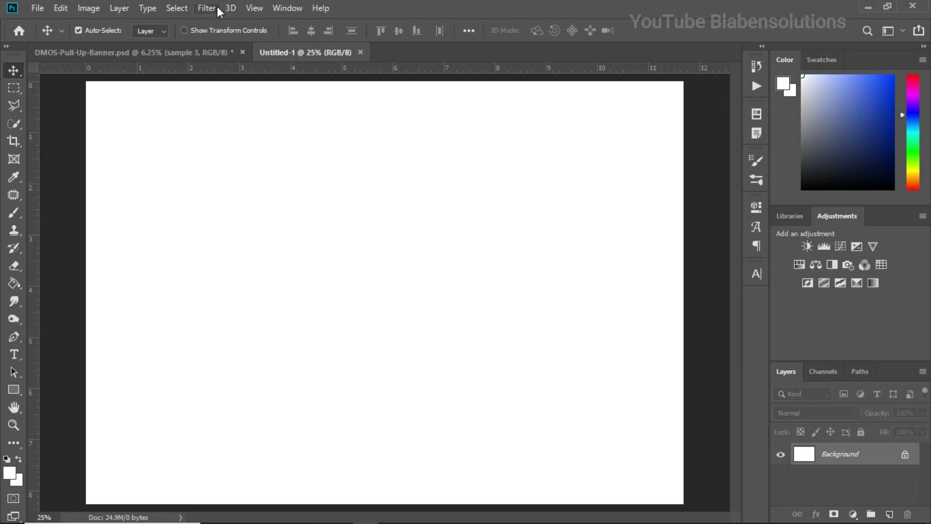
pyautogui.click(255, 7)
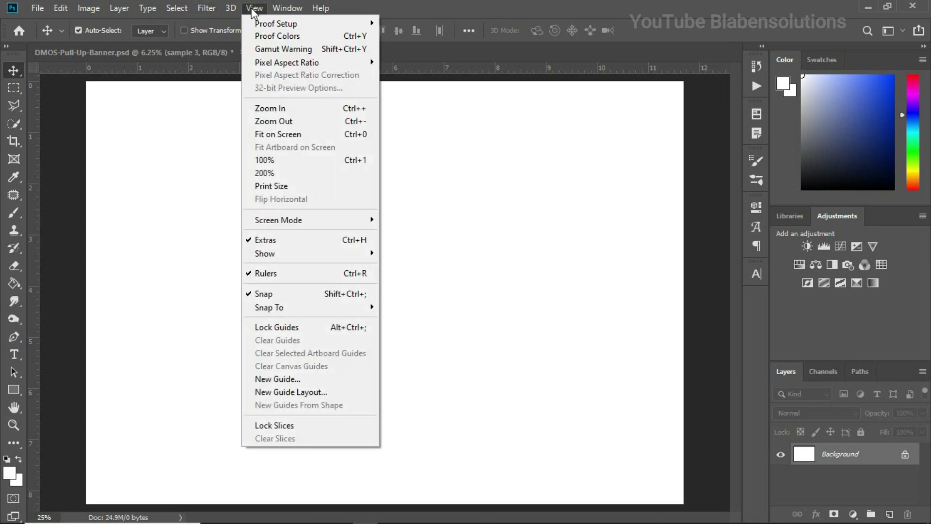
pyautogui.click(269, 381)
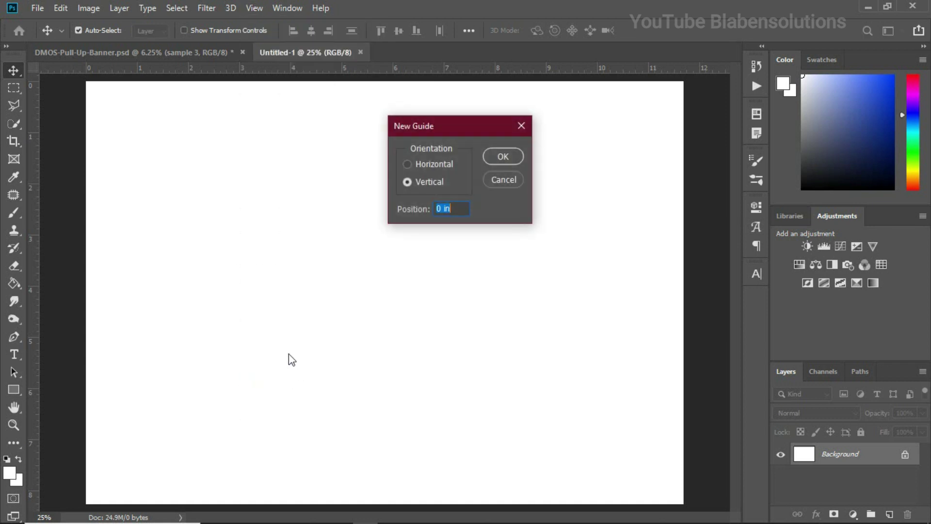
pyautogui.moveTo(447, 127); pyautogui.dragTo(467, 104)
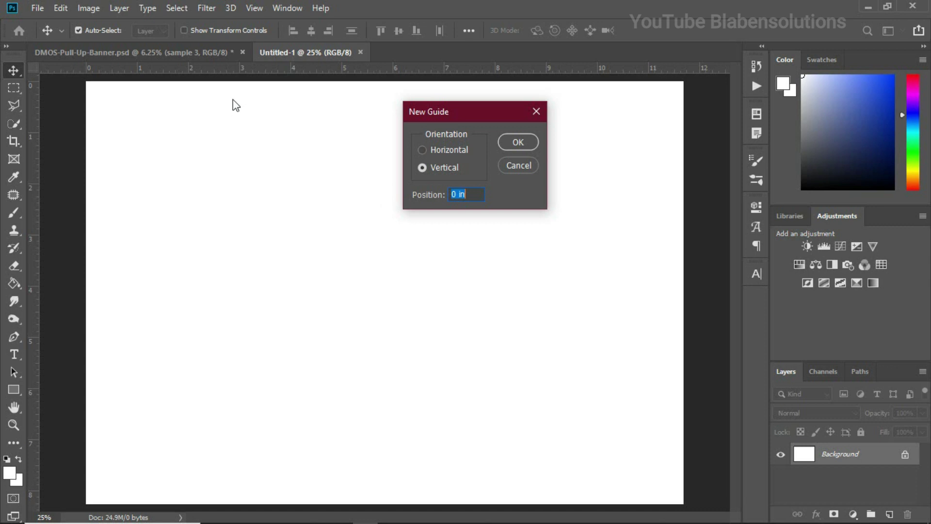
pyautogui.click(91, 14)
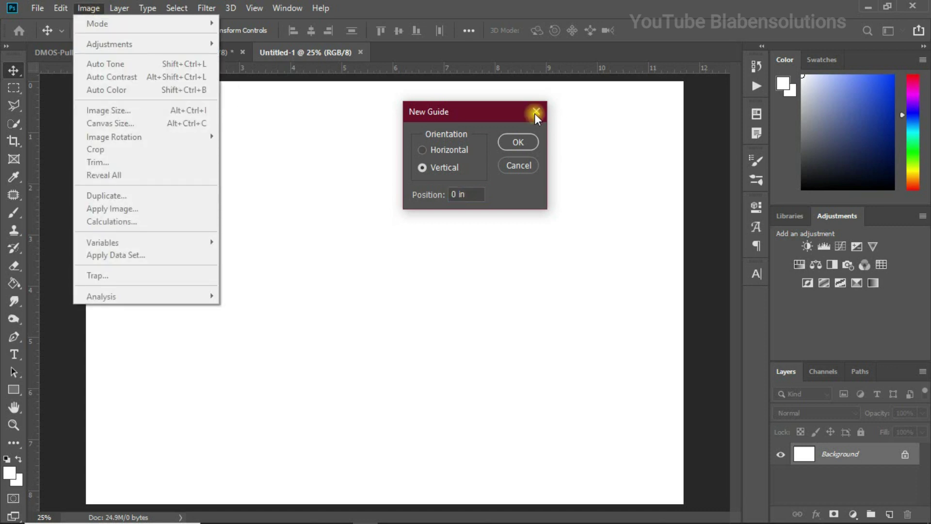
pyautogui.click(537, 112)
pyautogui.click(93, 9)
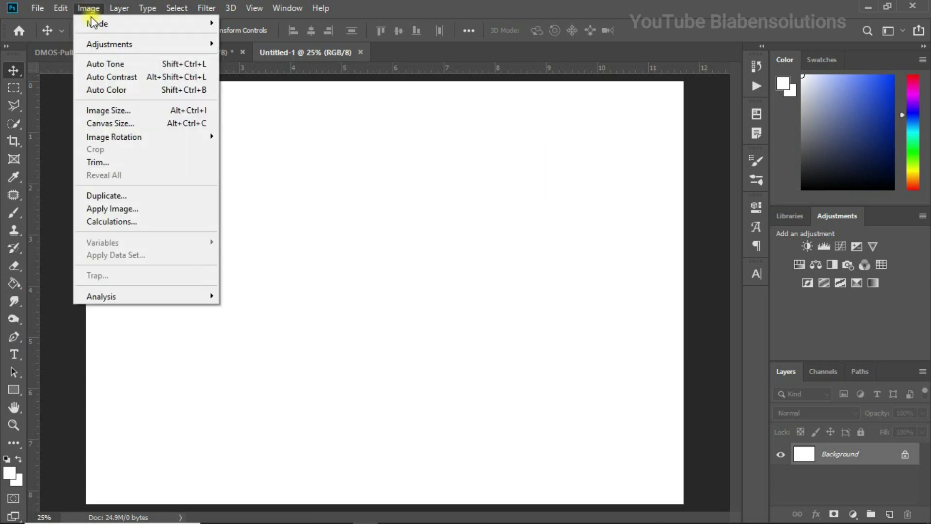
pyautogui.click(117, 122)
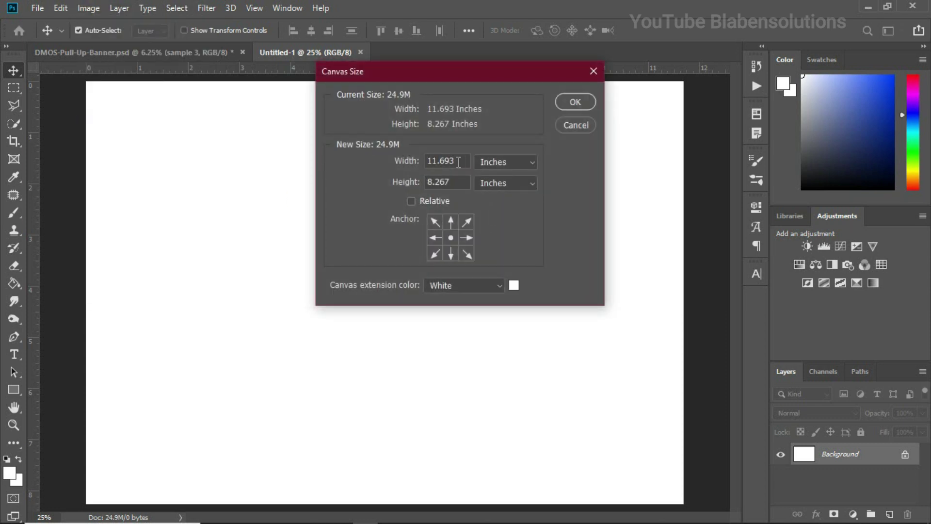
pyautogui.click(576, 125)
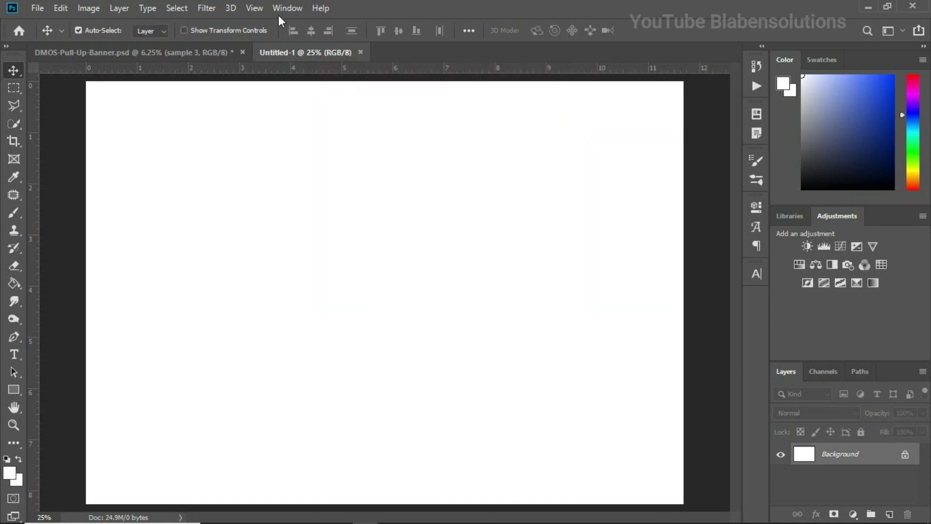
# Add a vertical guide with position entered as 11.693/3, near the 3.9-inch mark.
pyautogui.click(253, 9)
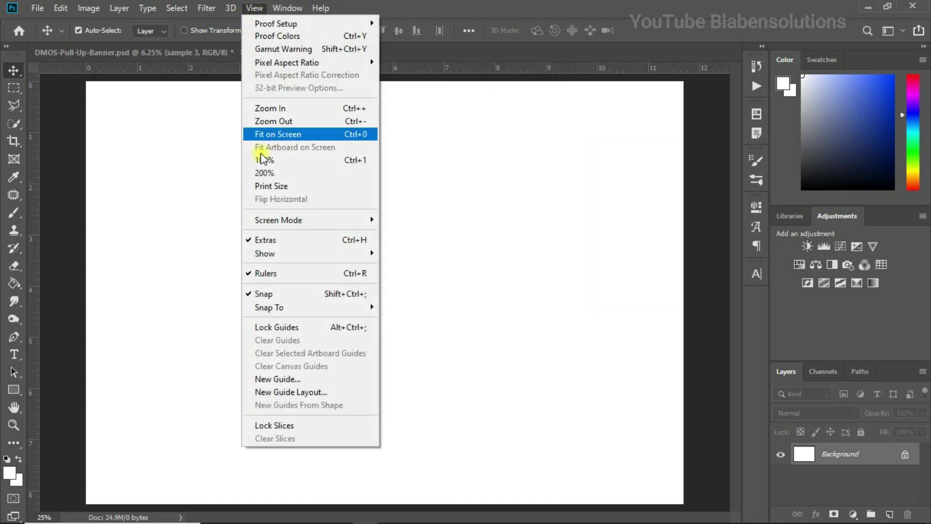
pyautogui.click(279, 378)
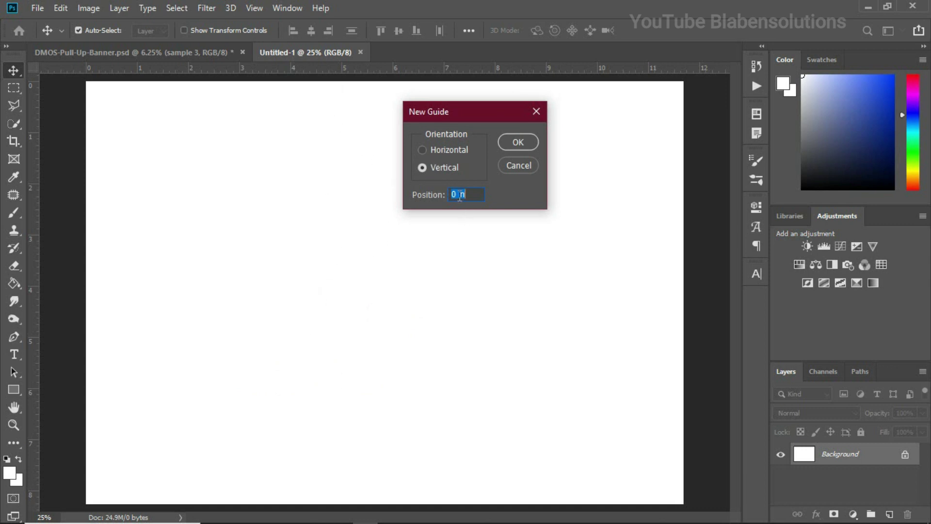
pyautogui.click(457, 194)
pyautogui.click(426, 198)
pyautogui.write('11.693')
pyautogui.press('Delete')
pyautogui.write('/3.')
pyautogui.click(515, 144)
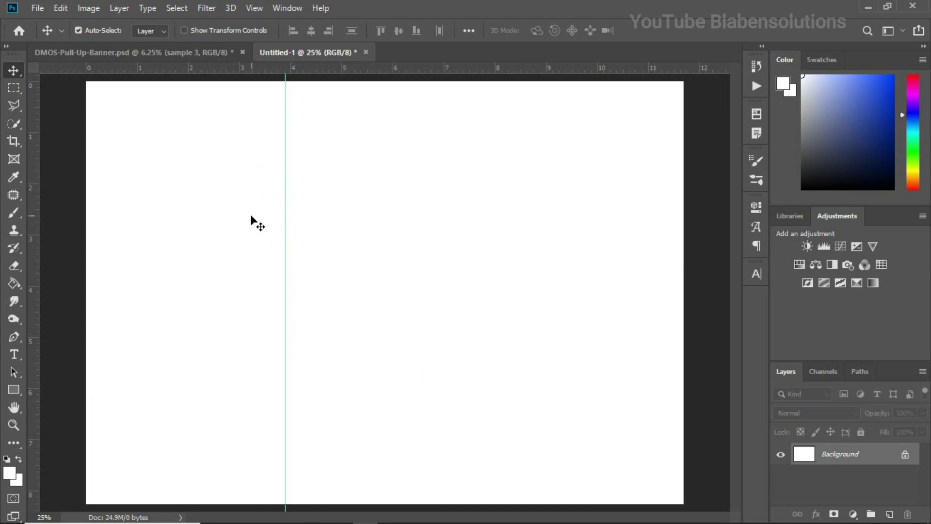
# Open Windows Calculator and enter the page width 11.693.
pyautogui.moveTo(571, 506)
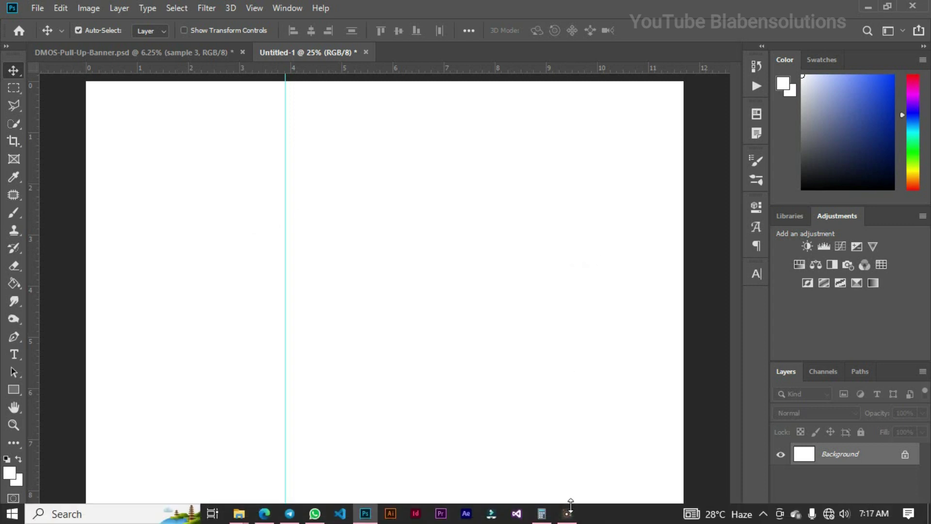
pyautogui.click(541, 513)
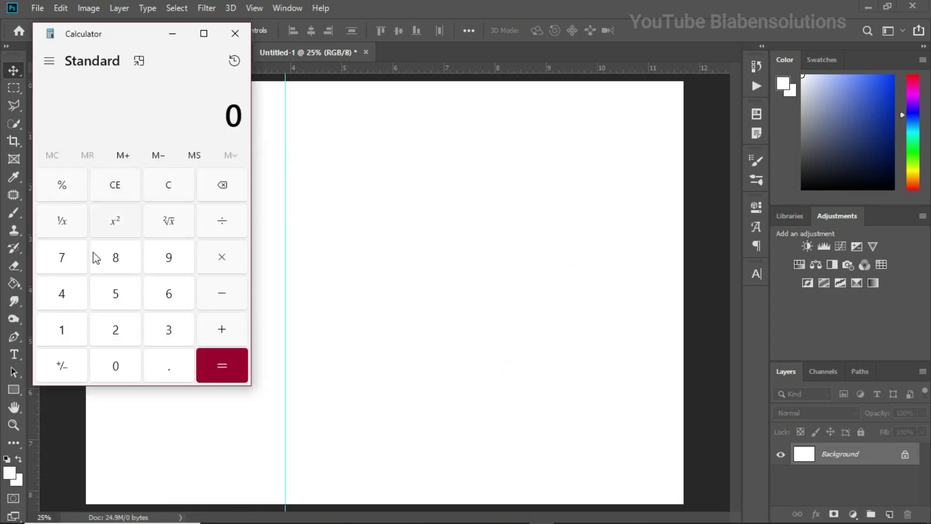
pyautogui.click(64, 329)
pyautogui.click(63, 329)
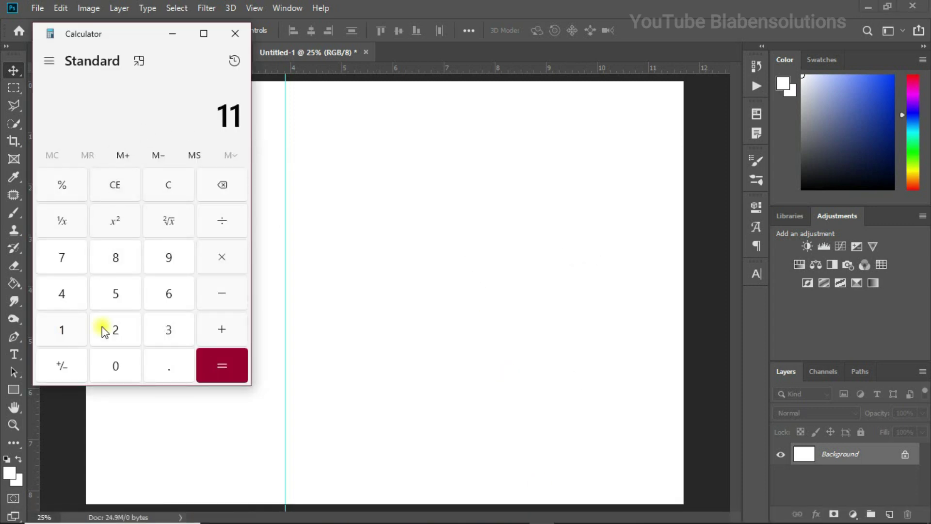
pyautogui.click(169, 373)
pyautogui.click(167, 315)
pyautogui.click(171, 268)
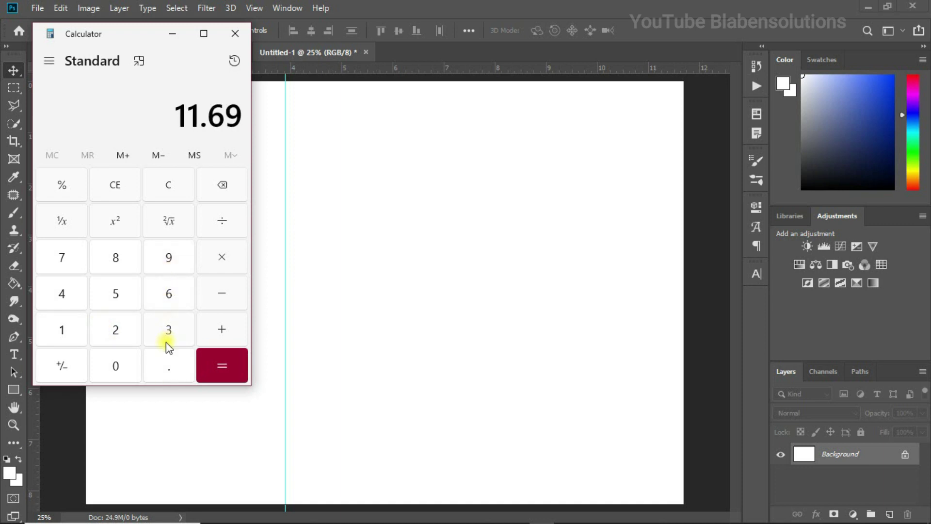
pyautogui.click(167, 341)
# Divide 11.693 by 3 and select the 3.897 result to copy.
pyautogui.click(215, 225)
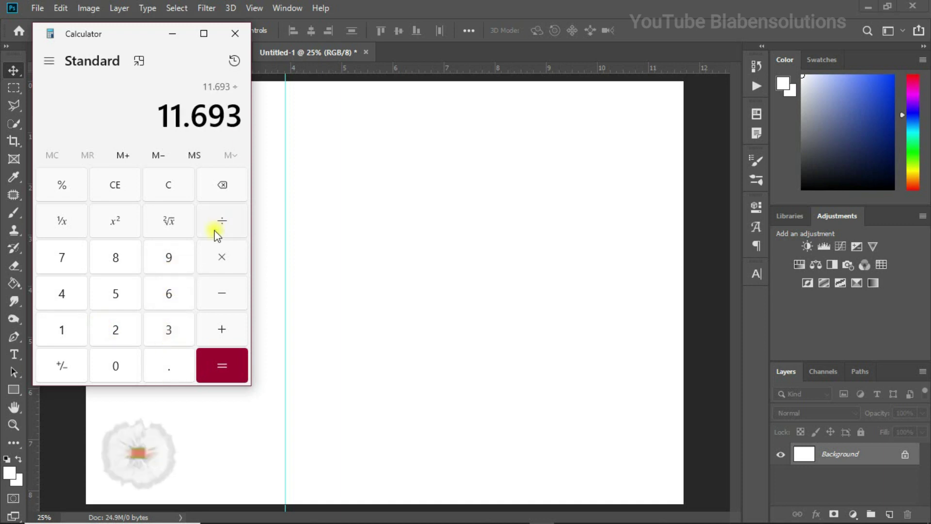
pyautogui.click(169, 334)
pyautogui.click(211, 352)
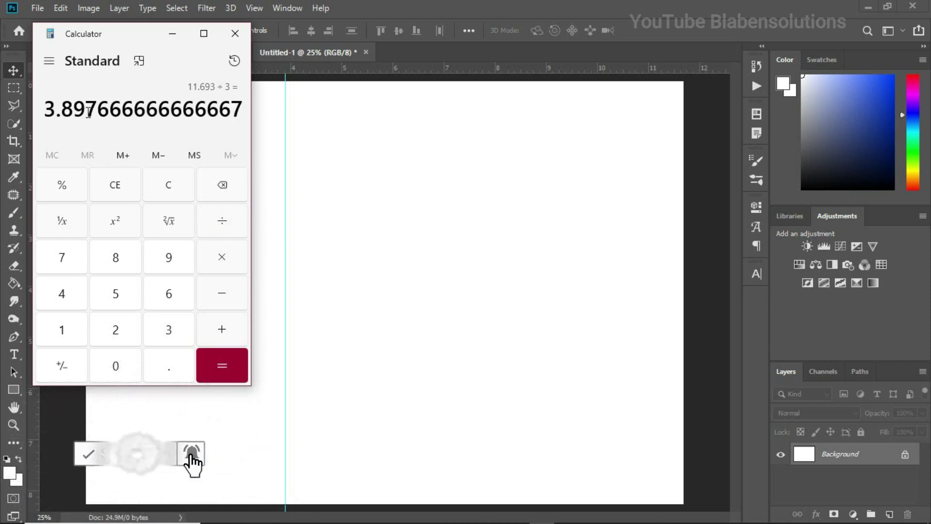
pyautogui.moveTo(89, 112); pyautogui.dragTo(48, 112)
pyautogui.hotkey('ctrl', 'c')
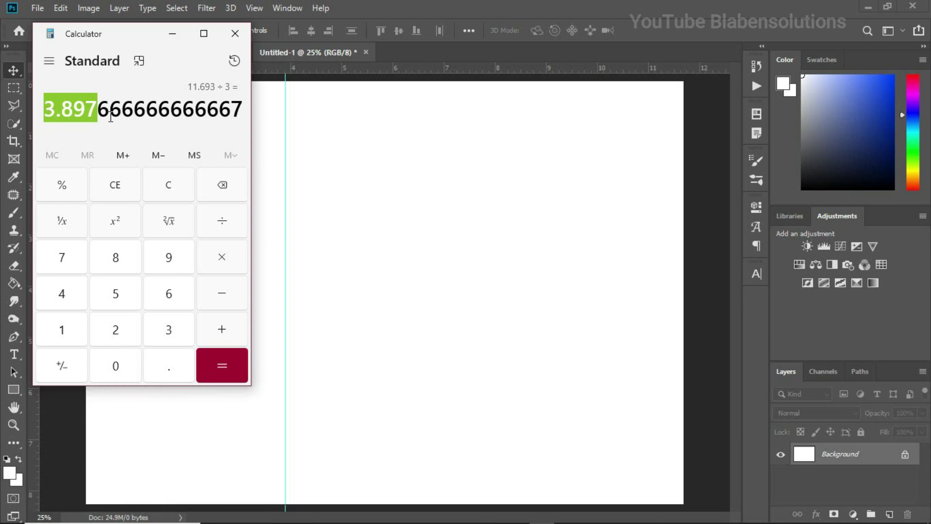
pyautogui.click(392, 81)
# Paste 3.897 into New Guide and add the vertical first-panel guide.
pyautogui.click(247, 8)
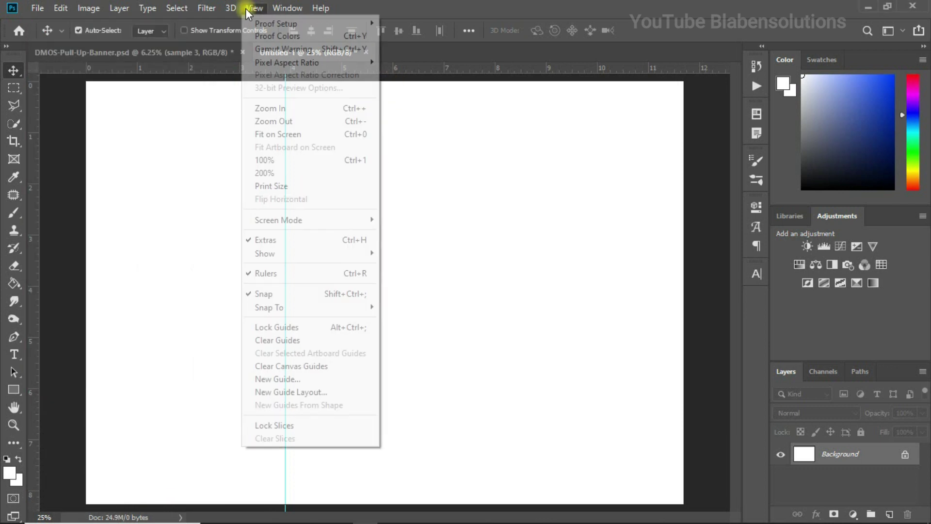
pyautogui.click(268, 379)
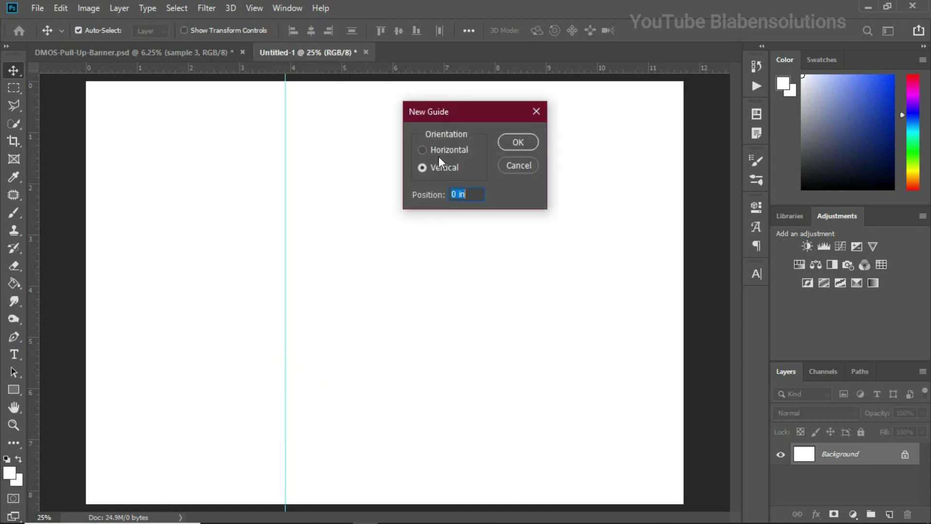
pyautogui.hotkey('ctrl', 'v')
pyautogui.click(515, 140)
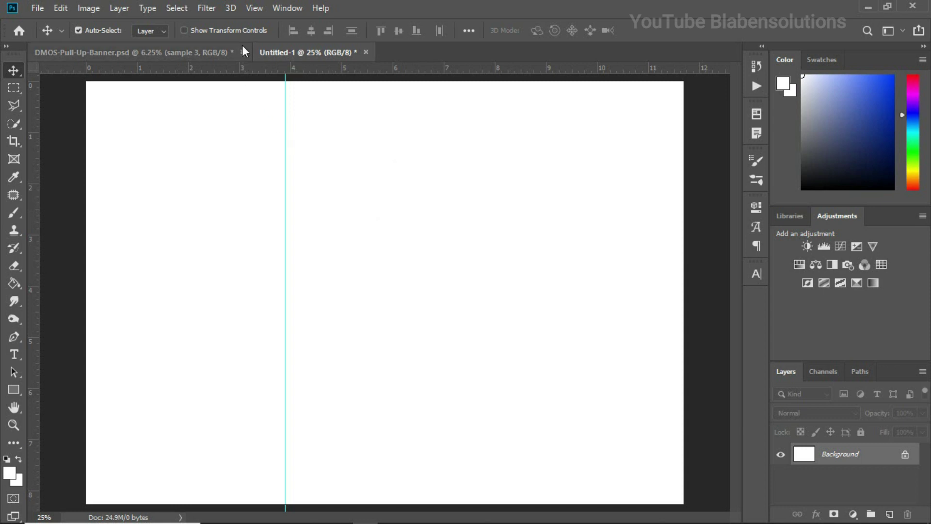
# With New Guide open, multiply 3.8976 by 2 in Calculator and select the 7.795 result.
pyautogui.click(253, 9)
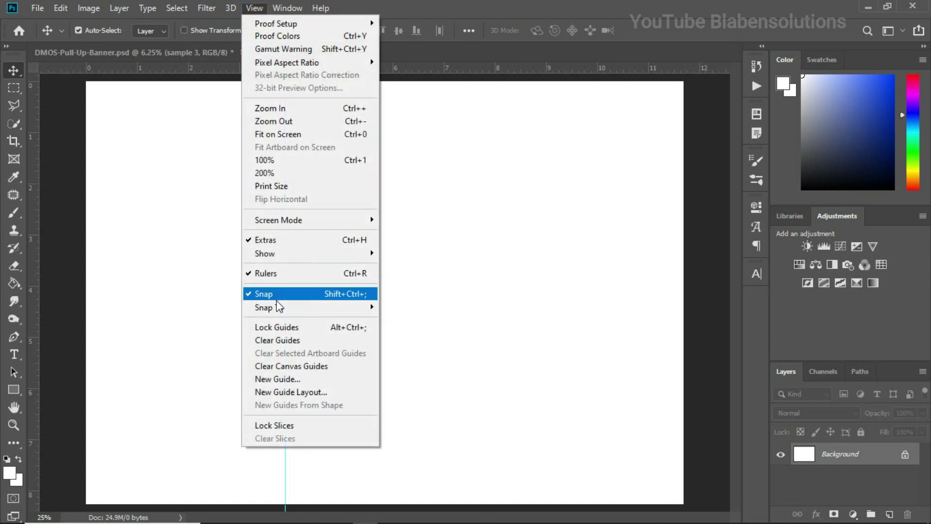
pyautogui.click(275, 378)
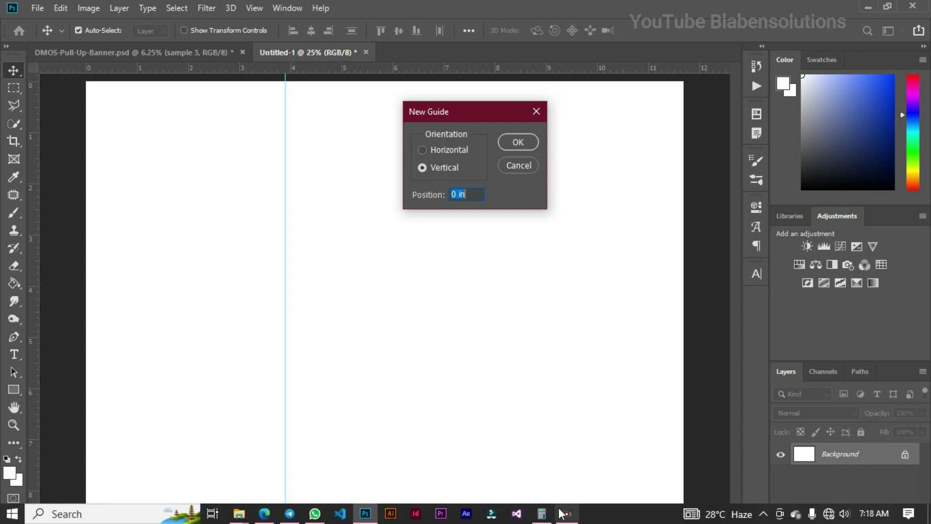
pyautogui.click(542, 513)
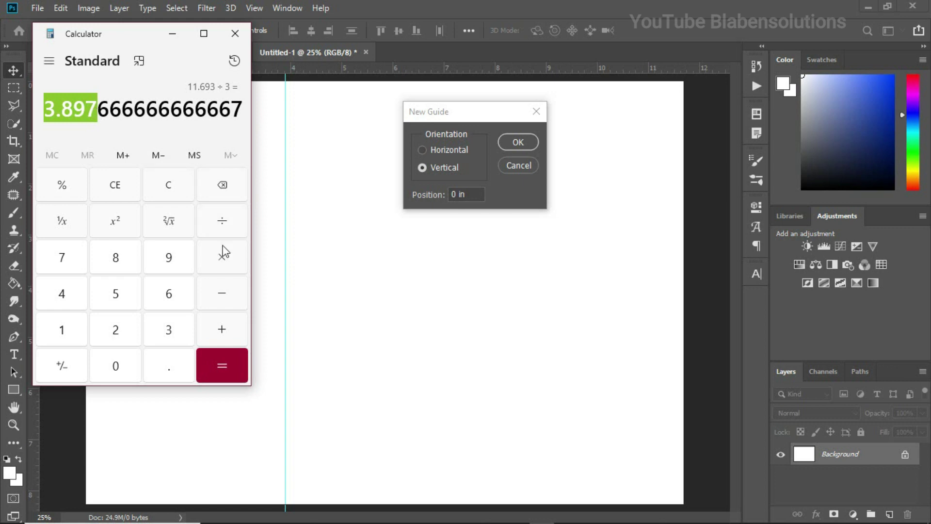
pyautogui.click(222, 260)
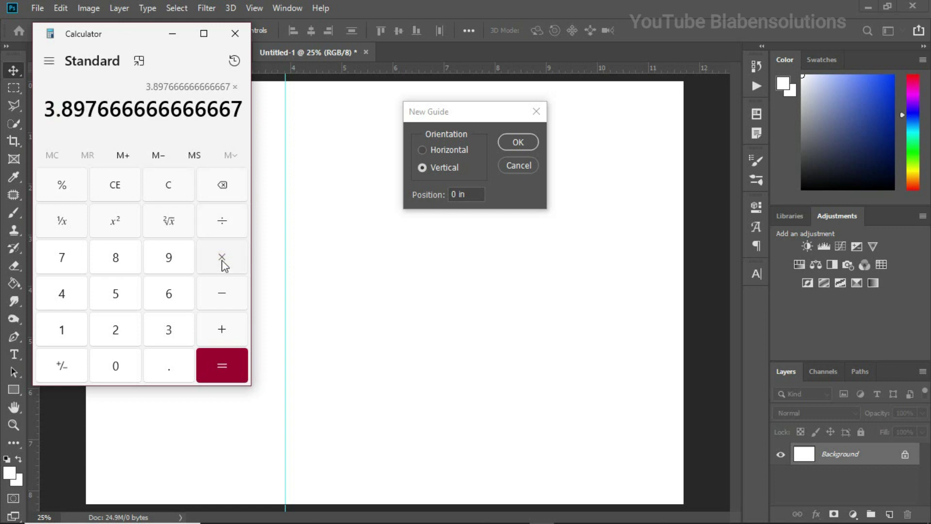
pyautogui.click(129, 330)
pyautogui.click(208, 356)
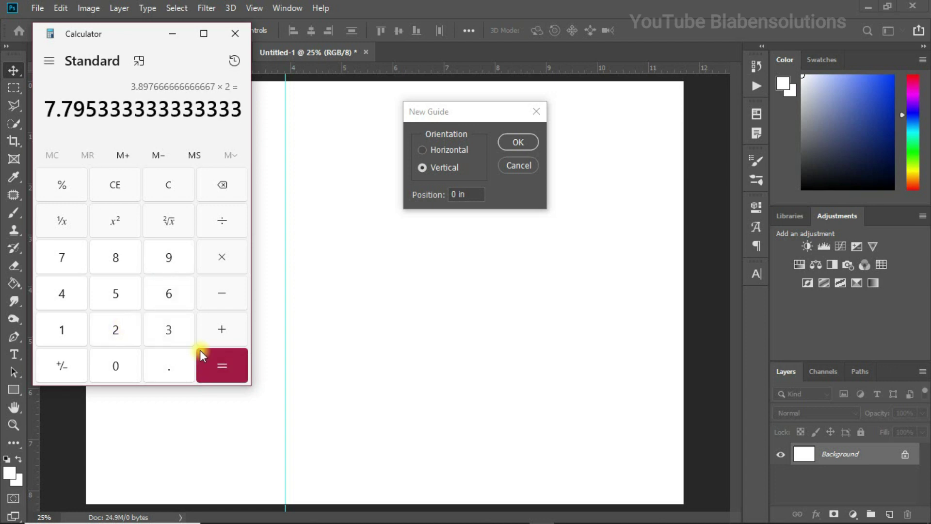
pyautogui.moveTo(96, 109); pyautogui.dragTo(49, 108)
pyautogui.hotkey('ctrl', 'c')
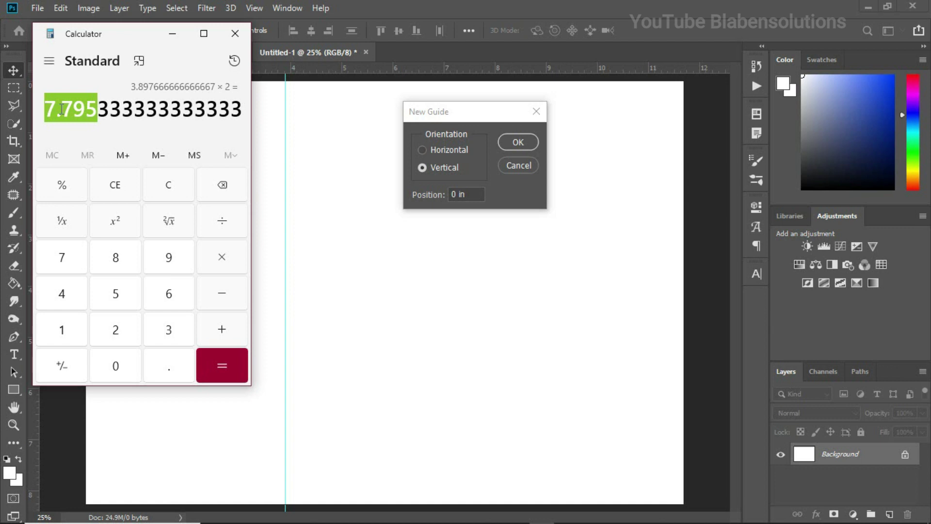
# Paste 7.795 in as the guide position and add the second vertical panel guide.
pyautogui.click(467, 196)
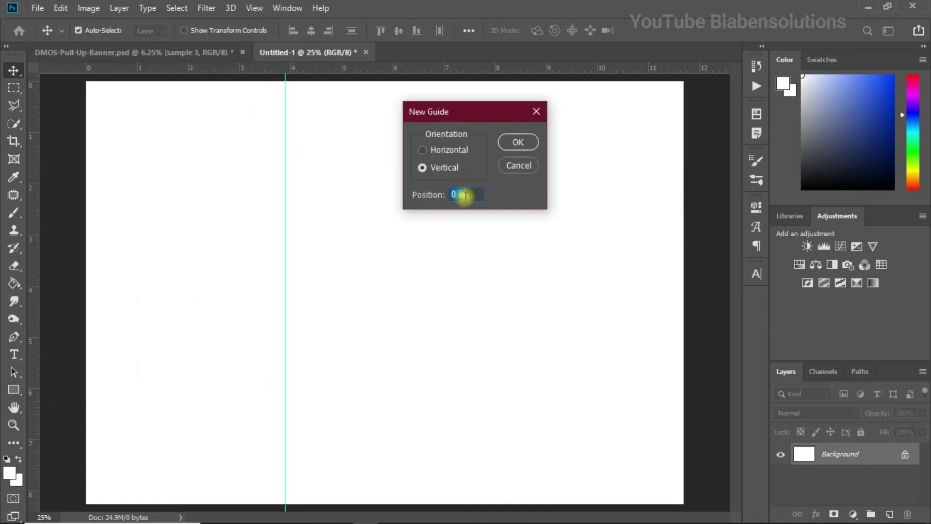
pyautogui.hotkey('ctrl', 'v')
pyautogui.write('in')
pyautogui.click(510, 142)
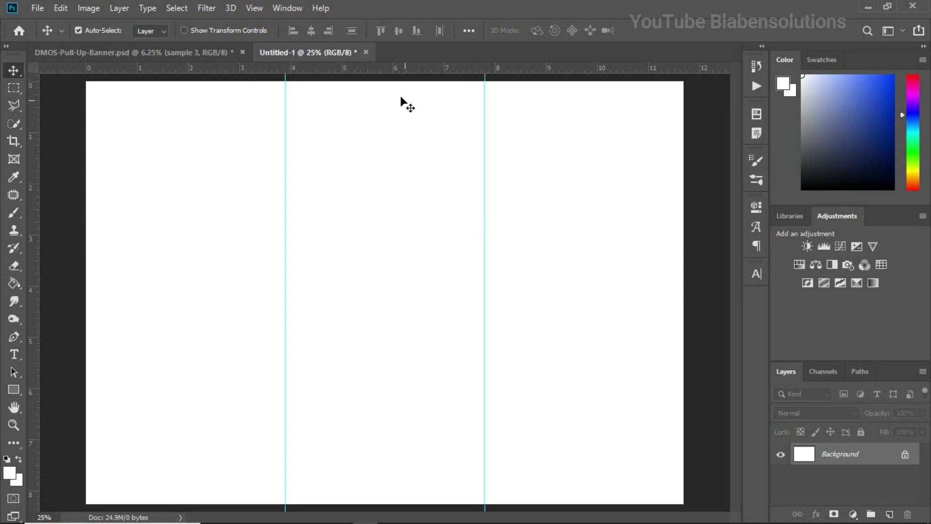
# Add a vertical left bleed guide at 0.25 in, then bring Calculator back up.
pyautogui.click(253, 8)
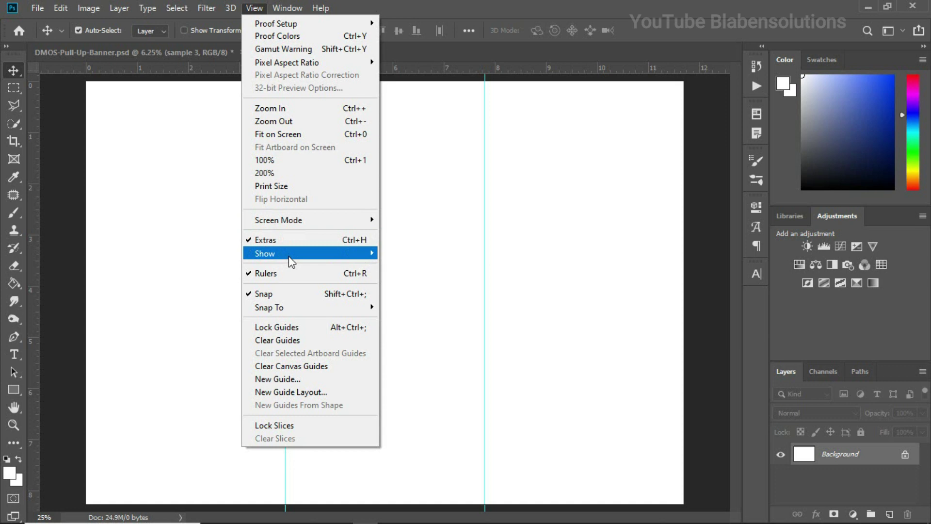
pyautogui.click(268, 379)
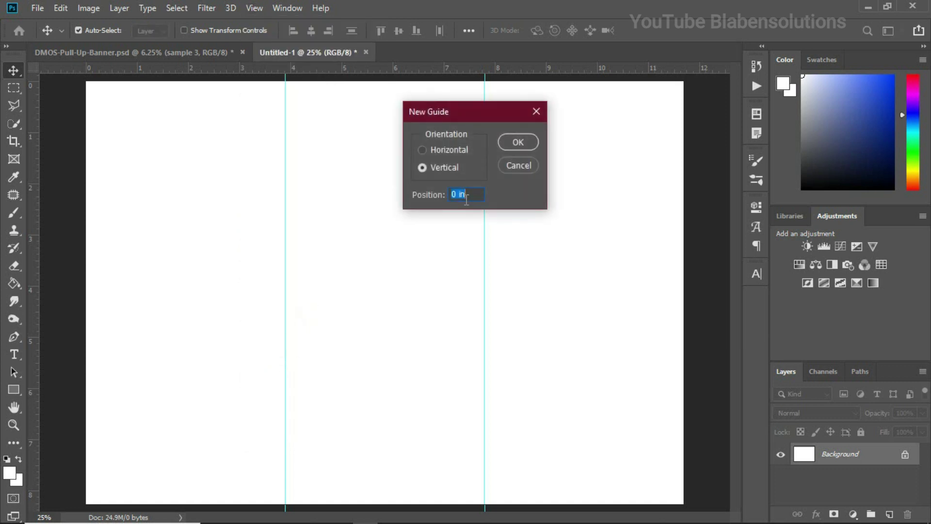
pyautogui.write('0.25 in')
pyautogui.click(508, 142)
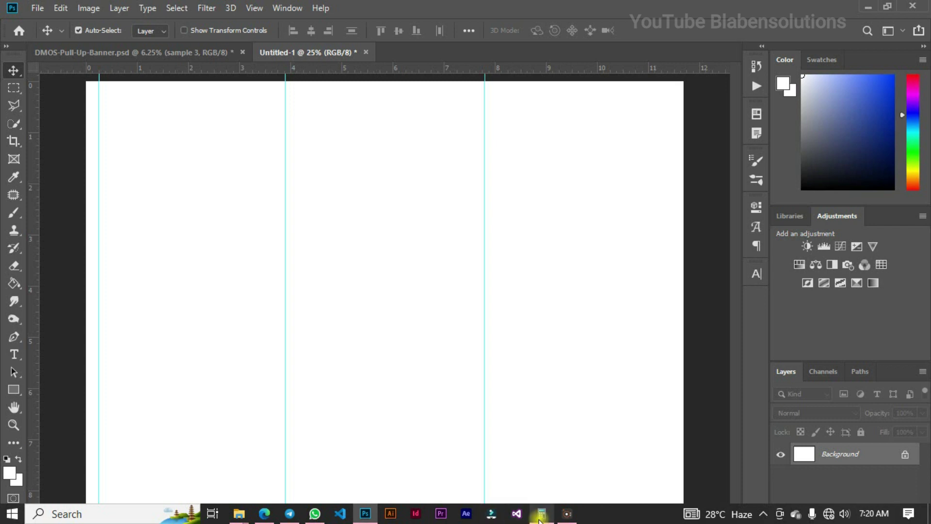
pyautogui.click(541, 513)
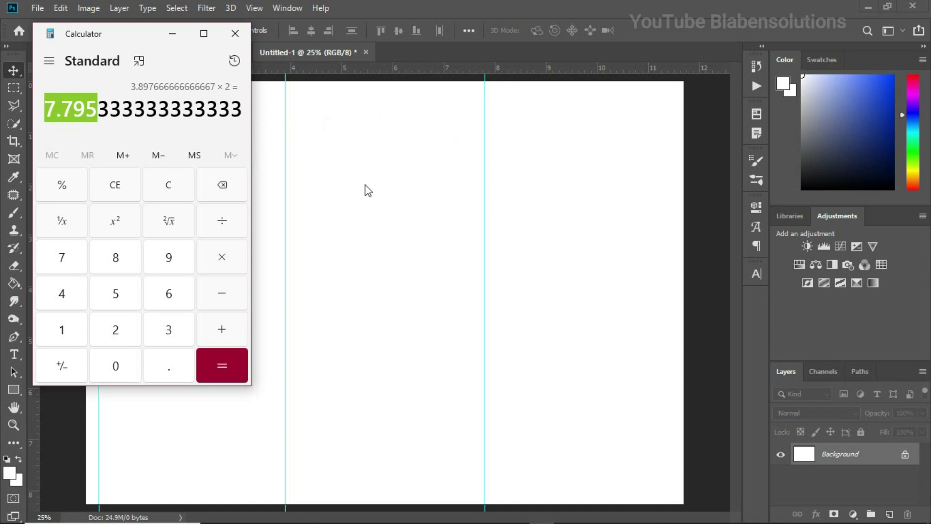
# Enter the page width 11.693 in Calculator.
pyautogui.click(69, 339)
pyautogui.click(72, 340)
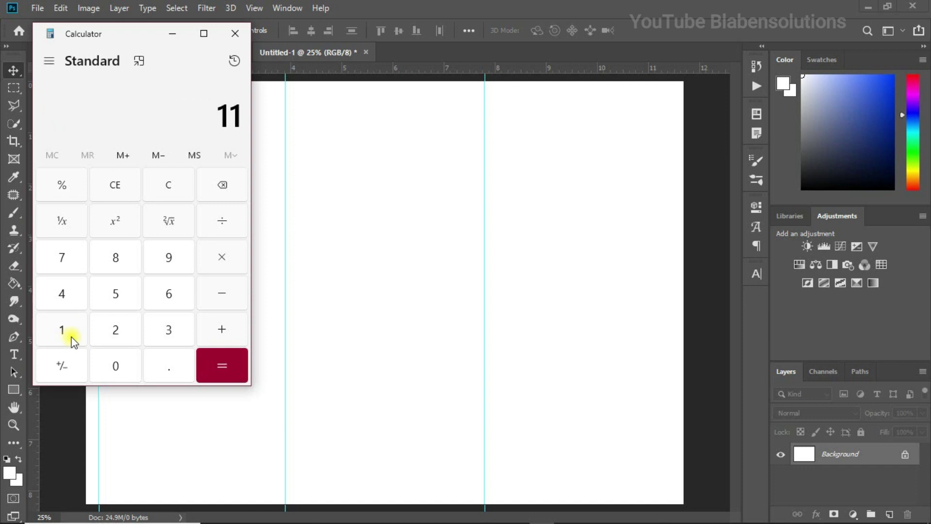
pyautogui.click(173, 373)
pyautogui.click(172, 295)
pyautogui.click(179, 264)
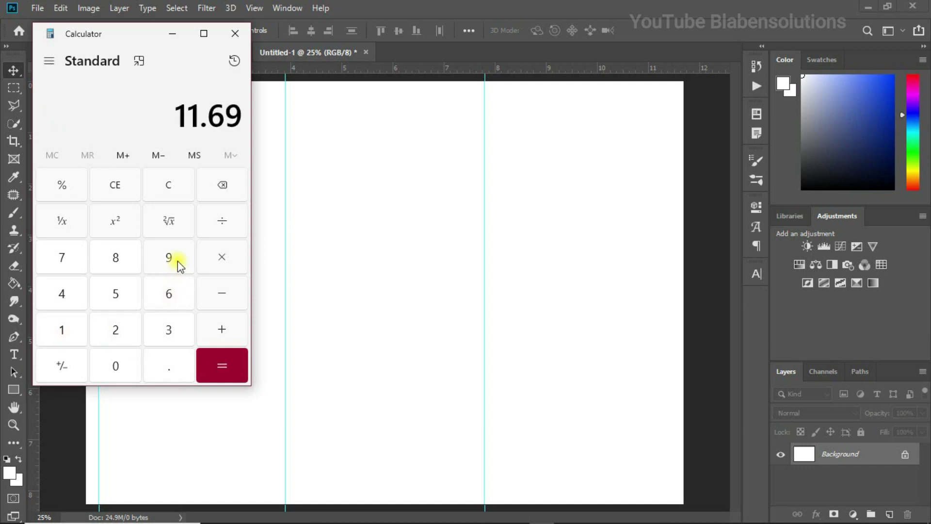
pyautogui.click(172, 328)
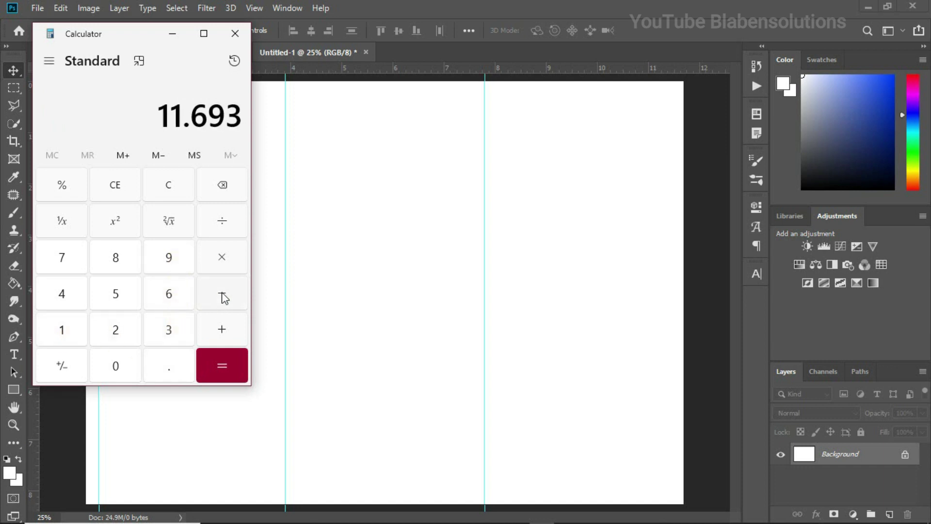
# Subtract 0.25 to get 11.443 and select the result.
pyautogui.click(222, 294)
pyautogui.click(124, 362)
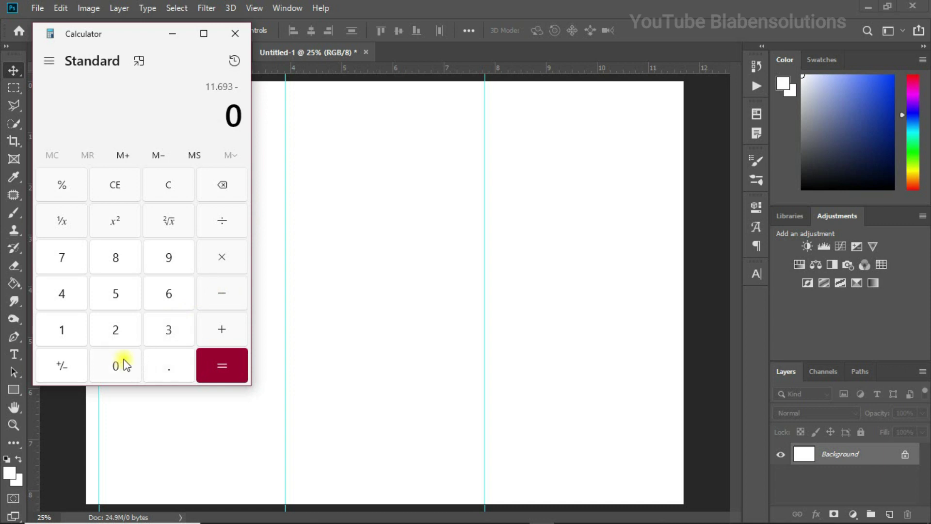
pyautogui.click(170, 368)
pyautogui.click(127, 333)
pyautogui.click(122, 294)
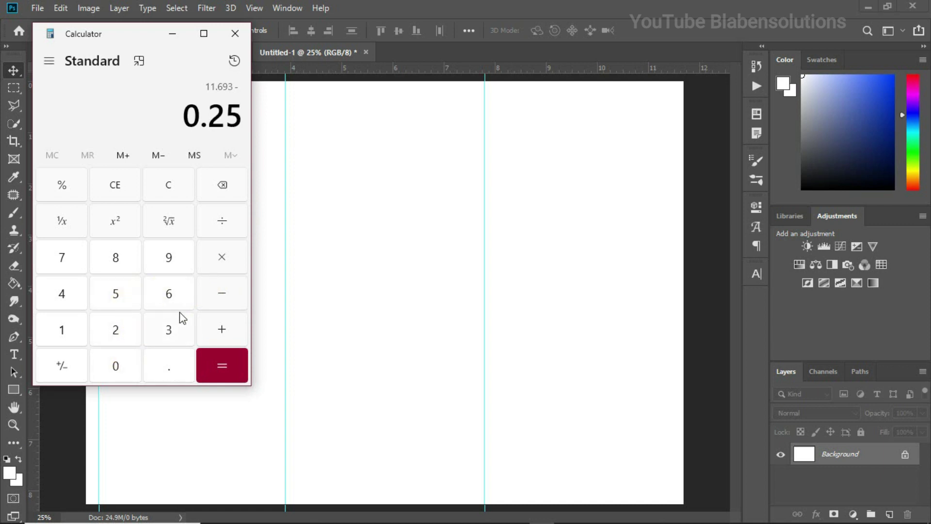
pyautogui.click(219, 356)
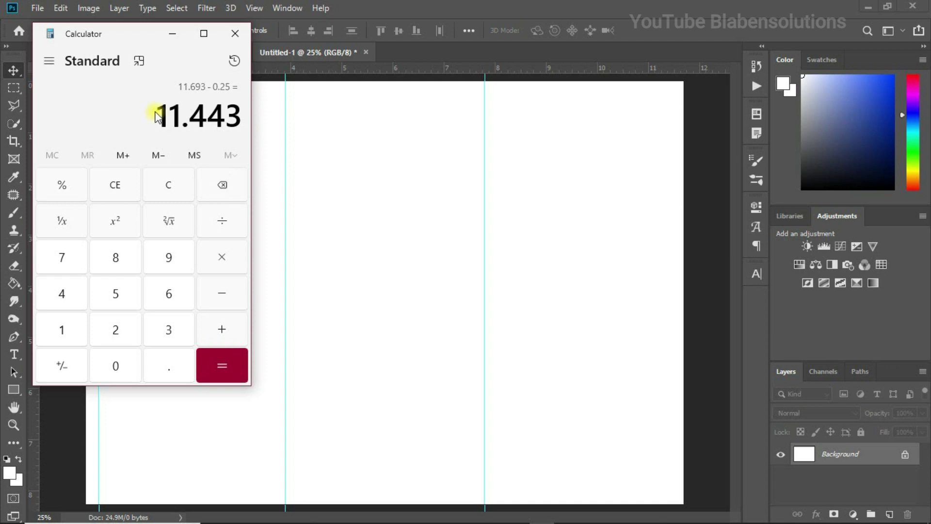
pyautogui.moveTo(160, 111); pyautogui.dragTo(235, 117)
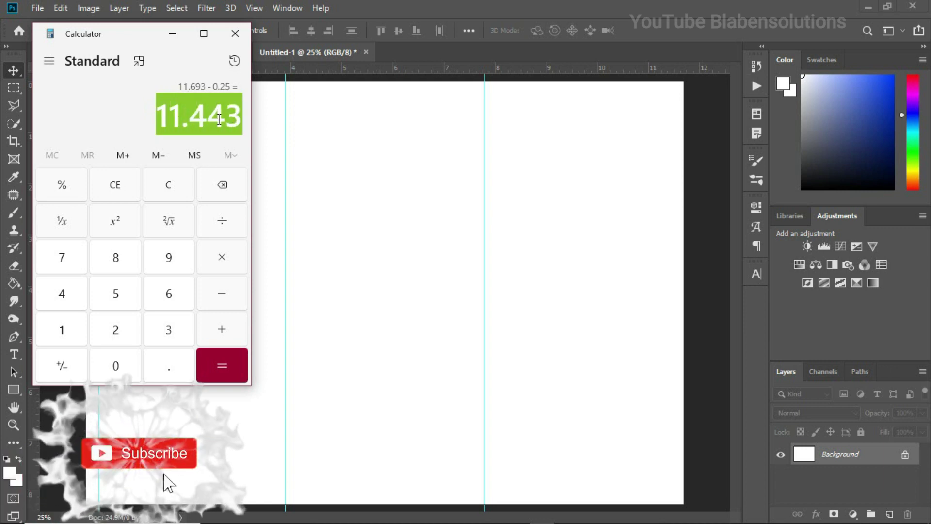
pyautogui.click(405, 174)
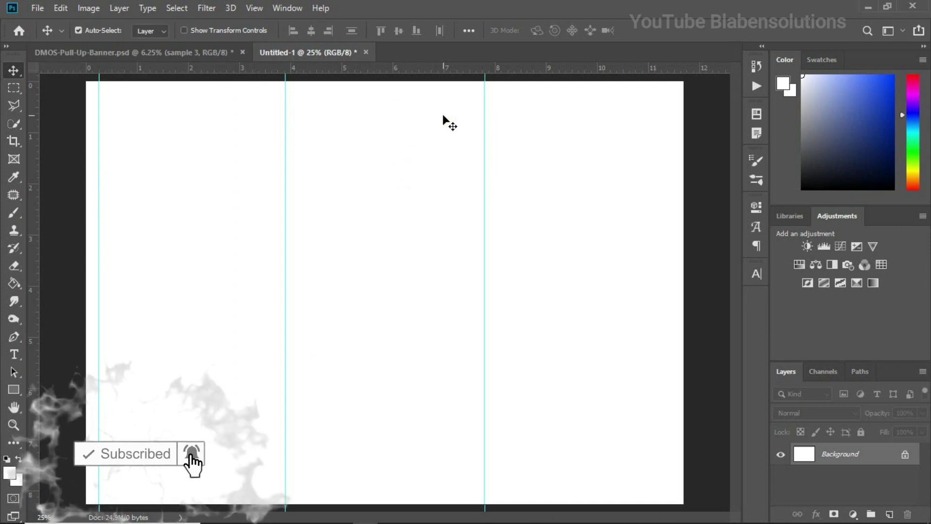
# Add a vertical right bleed guide at 11.443in.
pyautogui.click(261, 12)
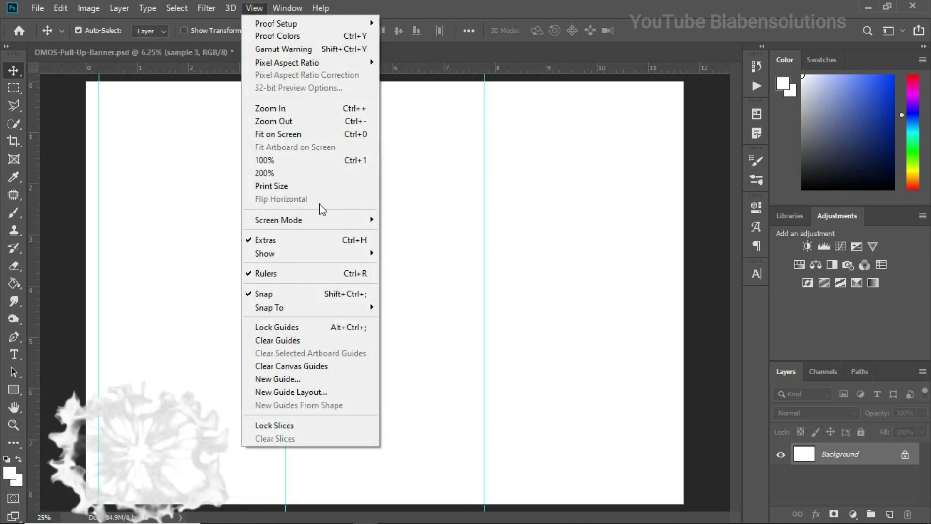
pyautogui.click(283, 378)
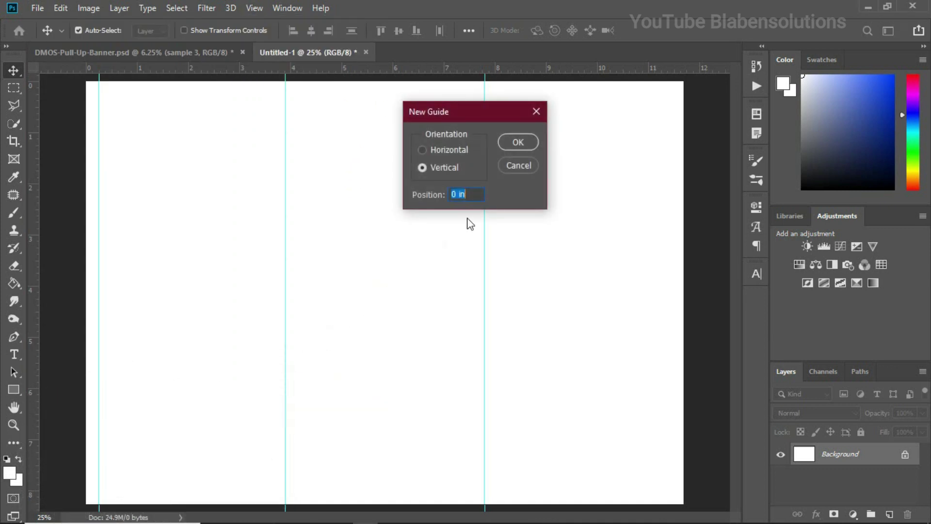
pyautogui.write('11.443in')
pyautogui.click(514, 140)
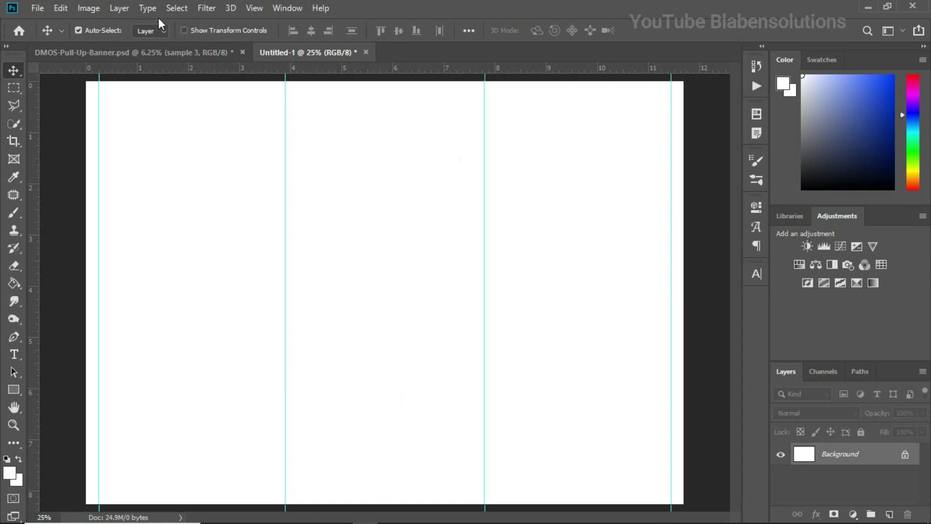
pyautogui.click(89, 8)
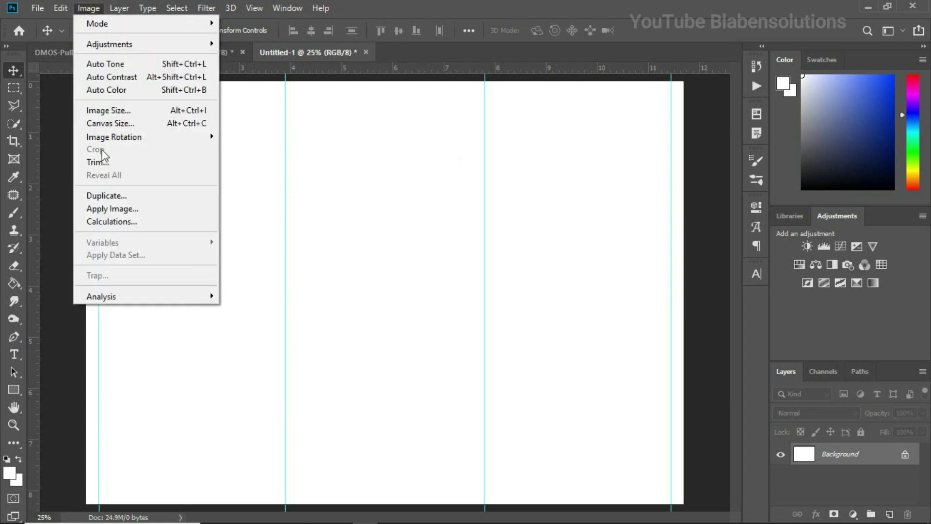
pyautogui.click(113, 122)
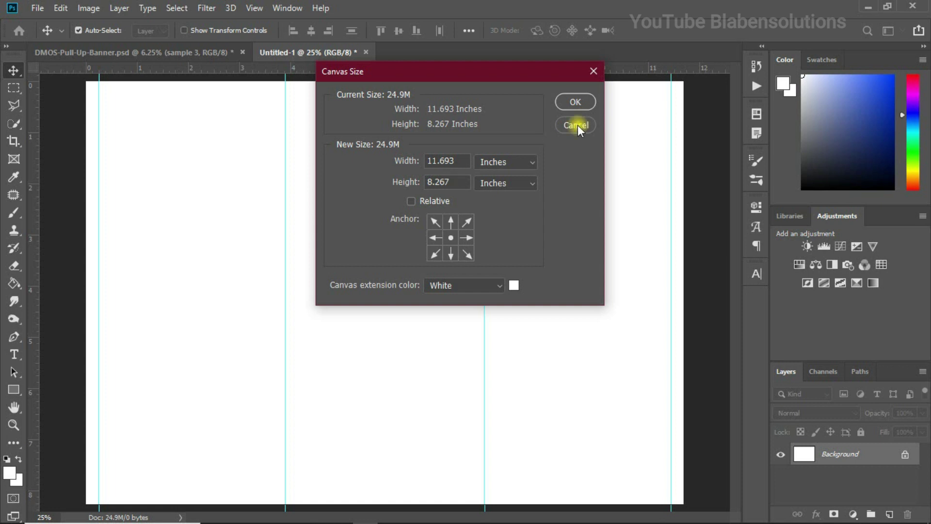
pyautogui.click(578, 126)
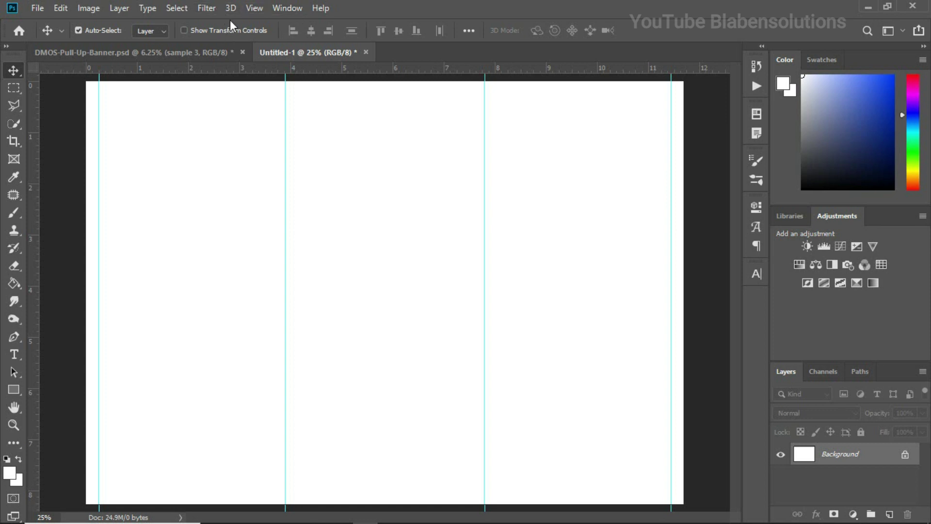
pyautogui.click(246, 8)
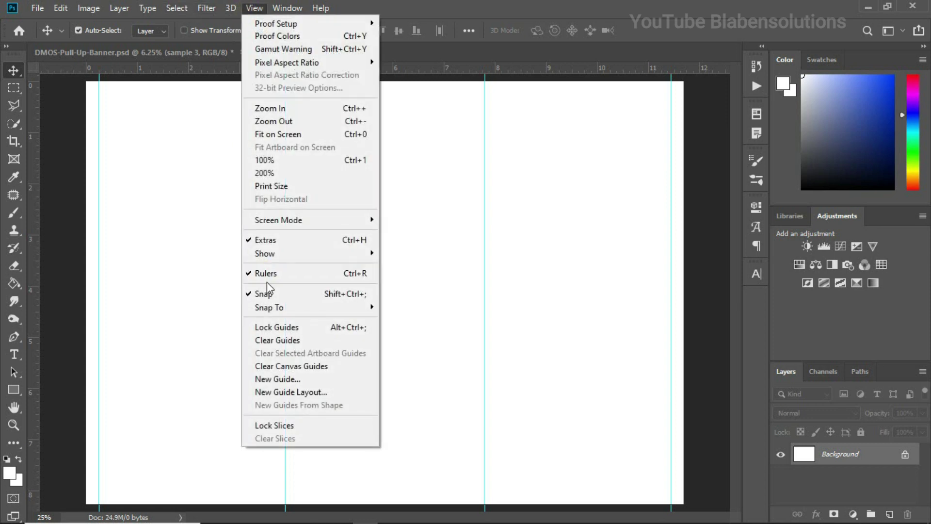
# Add a horizontal top bleed guide at 0.25 in, then switch back to Calculator.
pyautogui.click(280, 381)
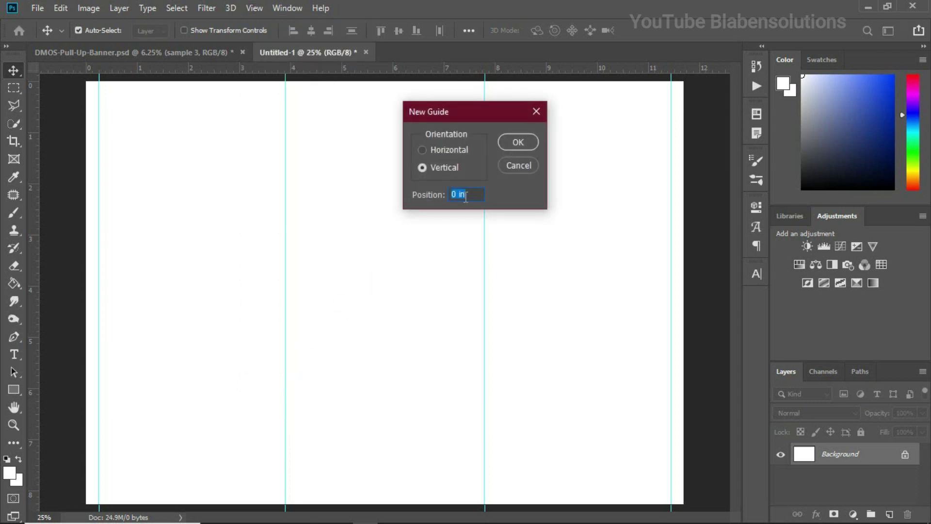
pyautogui.click(422, 150)
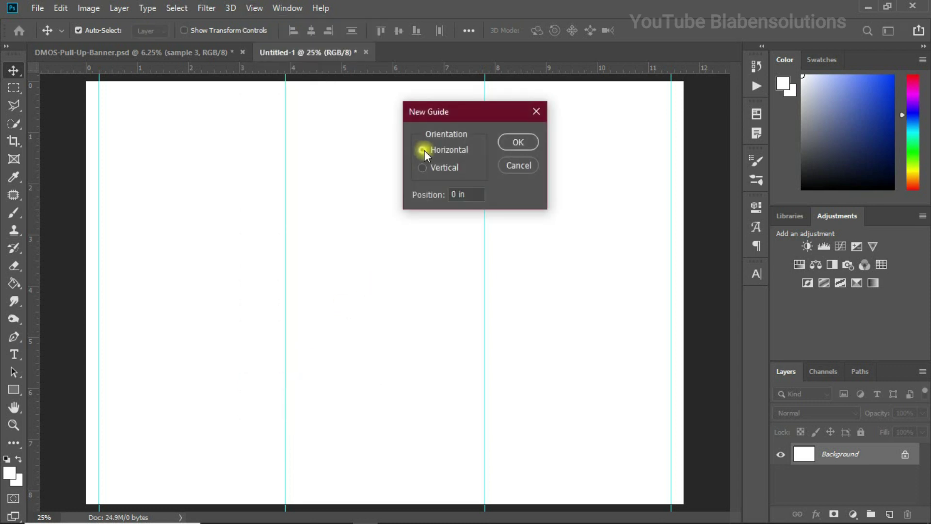
pyautogui.click(459, 194)
pyautogui.click(457, 195)
pyautogui.click(458, 195)
pyautogui.write('.25')
pyautogui.click(529, 147)
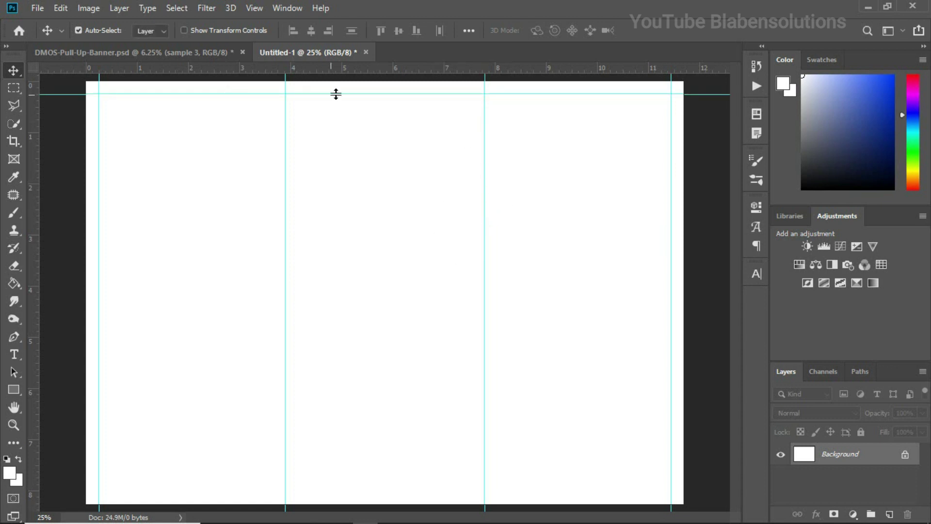
pyautogui.hotkey('alt', 'Tab')
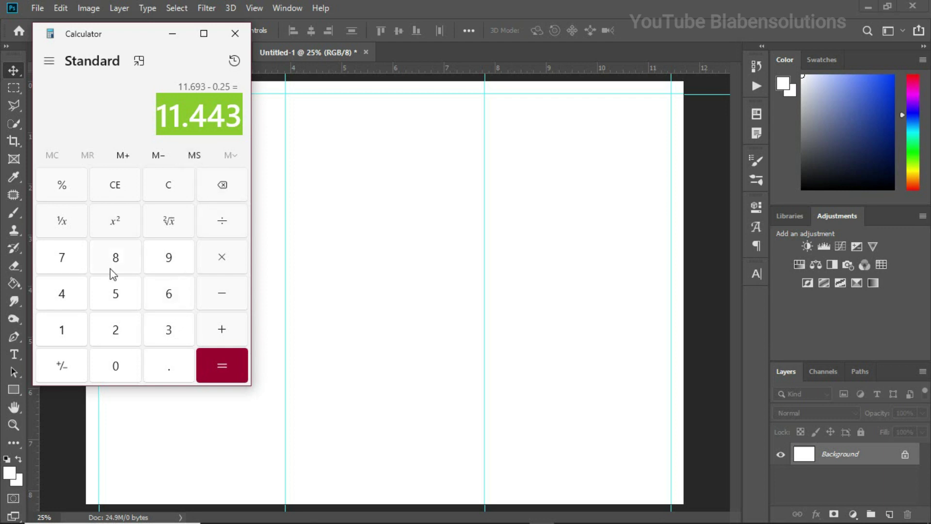
# Compute 8.267 − 0.25 in Calculator and select the 8.017 result.
pyautogui.click(128, 254)
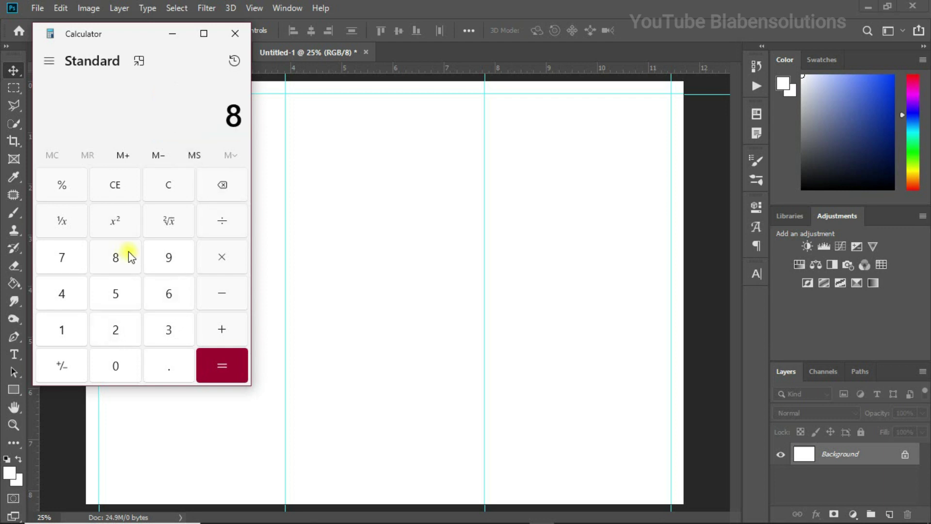
pyautogui.click(153, 358)
pyautogui.click(127, 334)
pyautogui.click(167, 305)
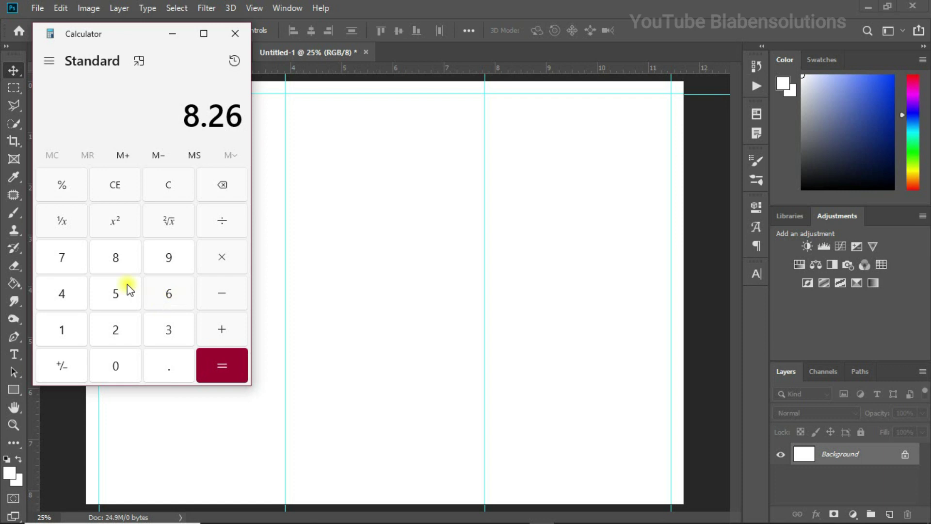
pyautogui.click(80, 257)
pyautogui.click(221, 291)
pyautogui.click(127, 367)
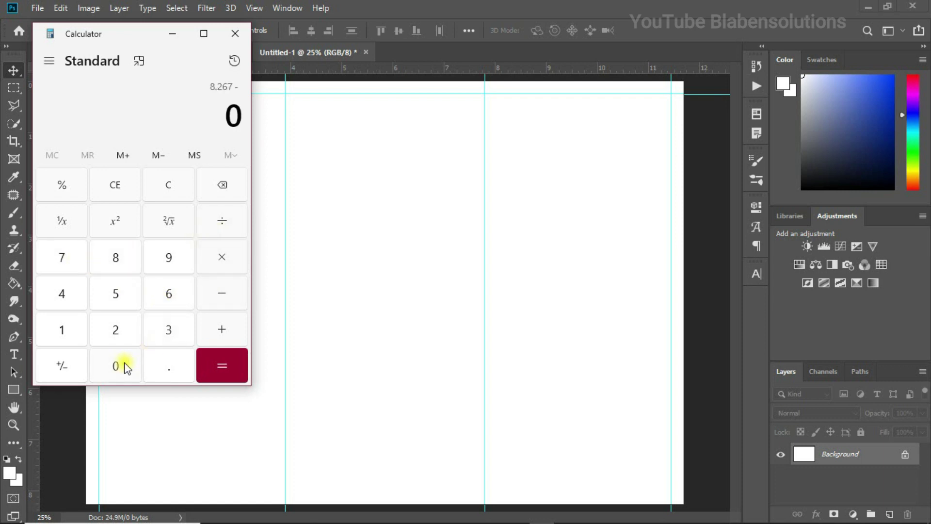
pyautogui.click(171, 366)
pyautogui.click(132, 334)
pyautogui.click(121, 305)
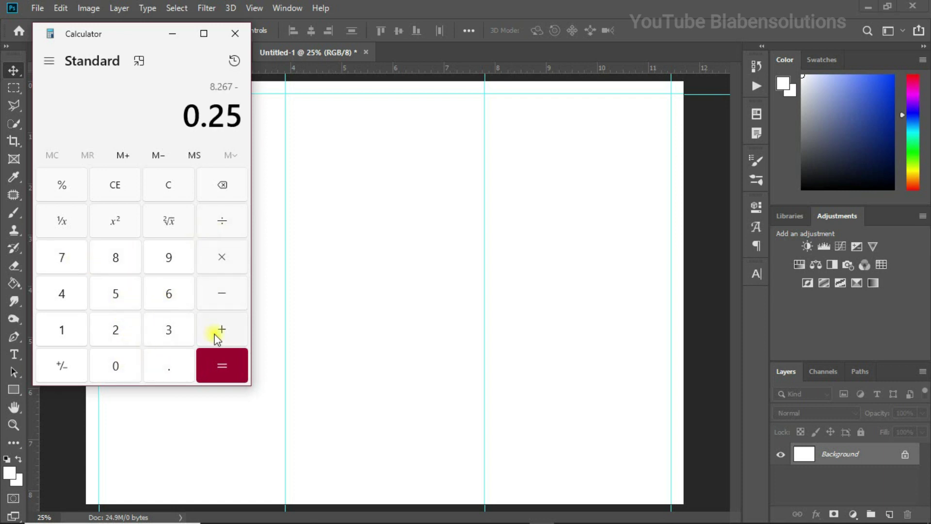
pyautogui.press('Return')
pyautogui.moveTo(172, 121); pyautogui.dragTo(243, 125)
pyautogui.hotkey('ctrl', 'c')
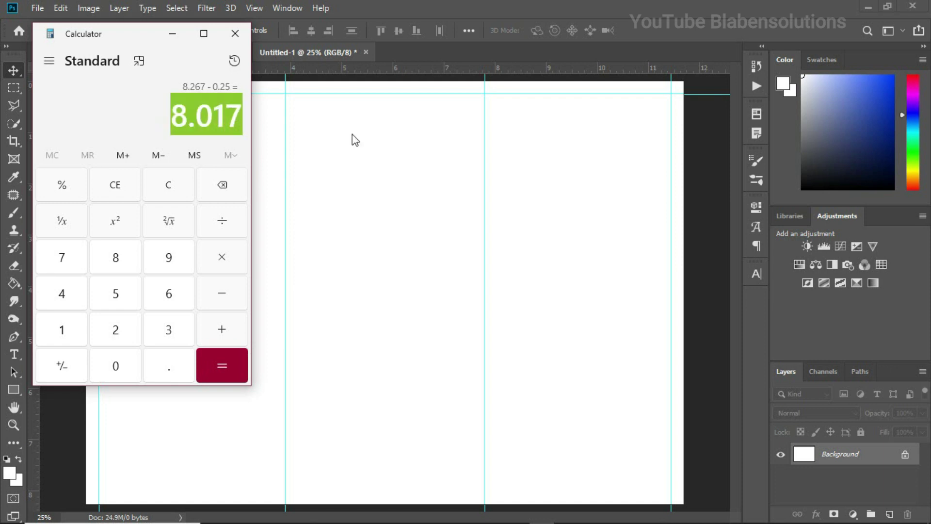
# Paste 8.017in into New Guide to add the bottom horizontal bleed guide.
pyautogui.click(345, 31)
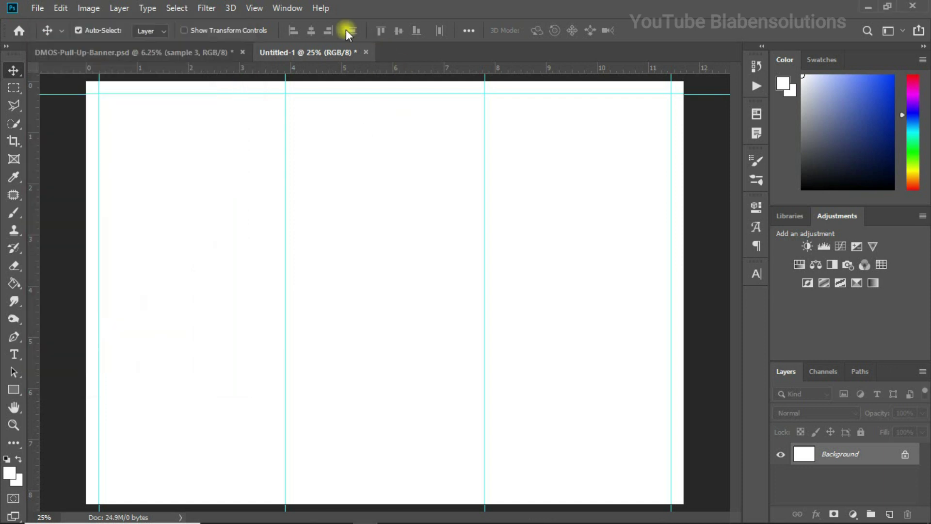
pyautogui.click(246, 10)
pyautogui.click(270, 379)
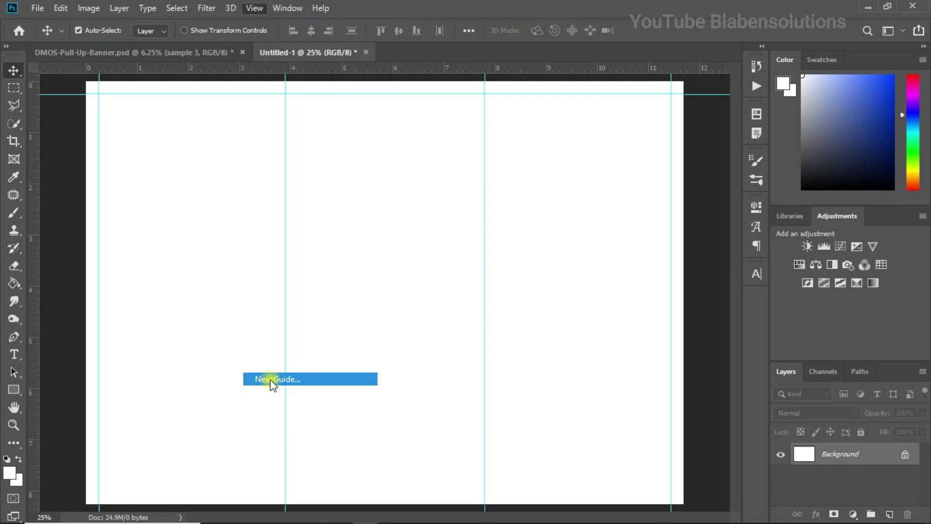
pyautogui.hotkey('ctrl', 'v')
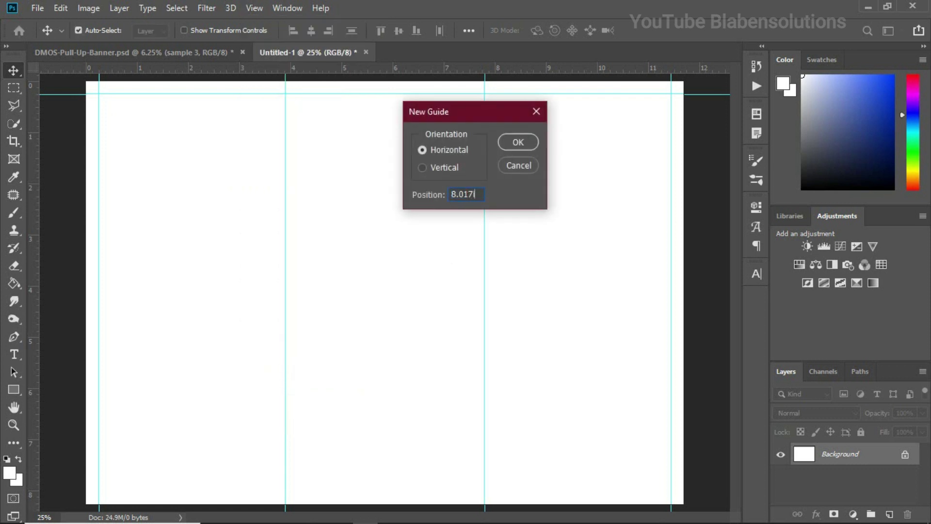
pyautogui.write('in')
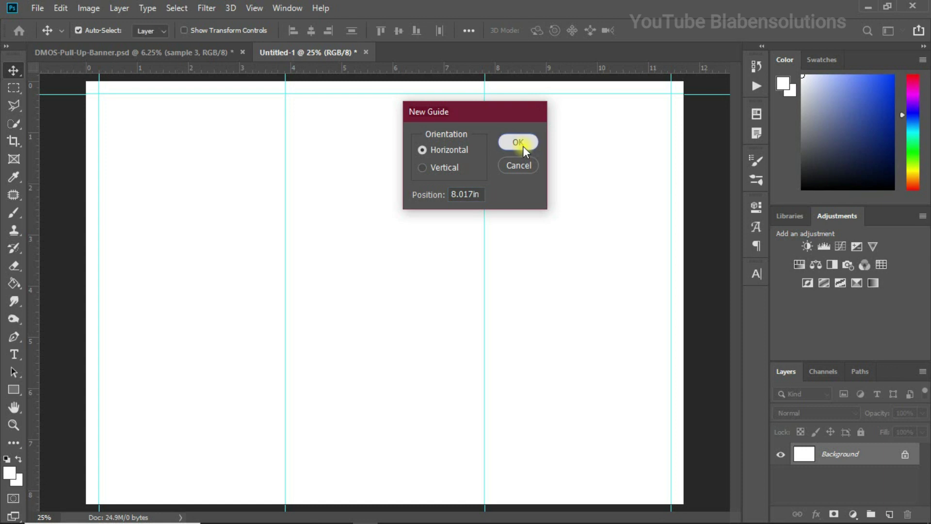
pyautogui.click(523, 147)
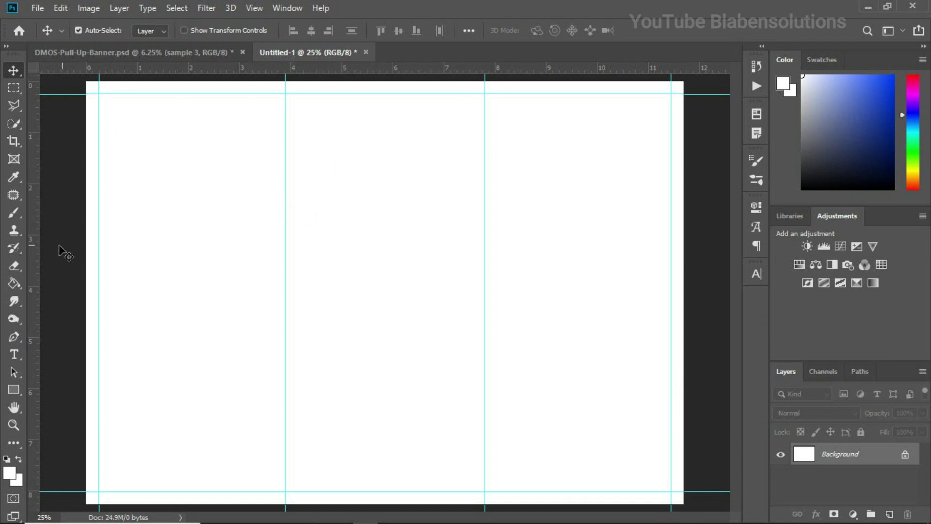
# Draw a yellow-filled rectangle spanning the area inside the bleed guides.
pyautogui.click(13, 396)
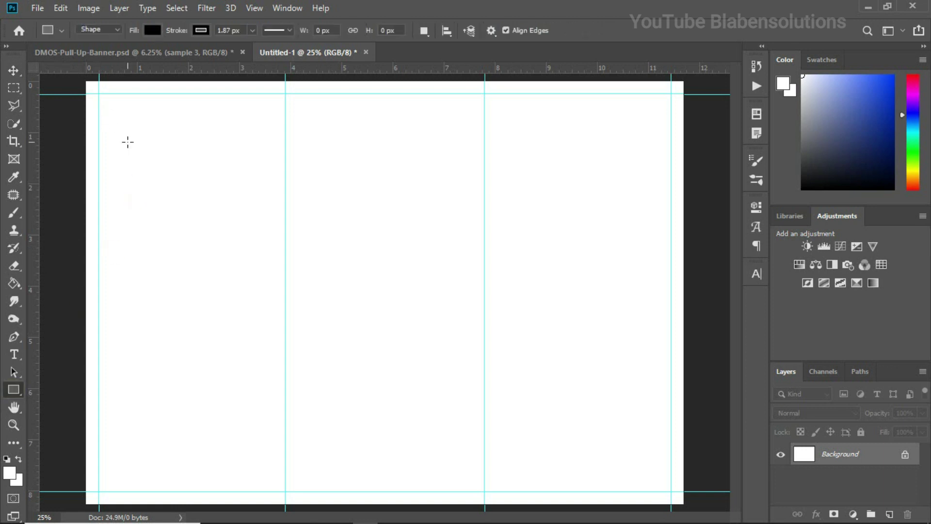
pyautogui.moveTo(99, 93)
pyautogui.mouseDown()
pyautogui.moveTo(586, 247)
pyautogui.moveTo(648, 469)
pyautogui.moveTo(671, 491)
pyautogui.mouseUp()
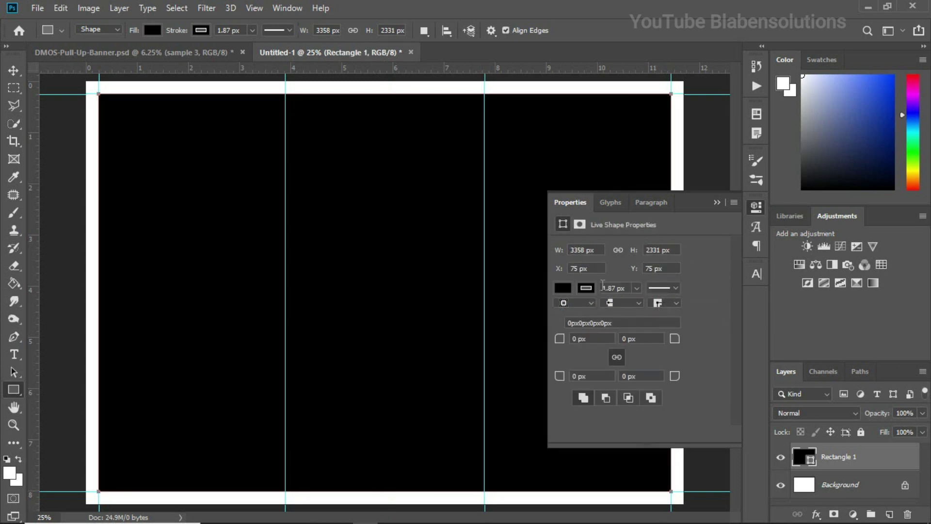
pyautogui.click(562, 288)
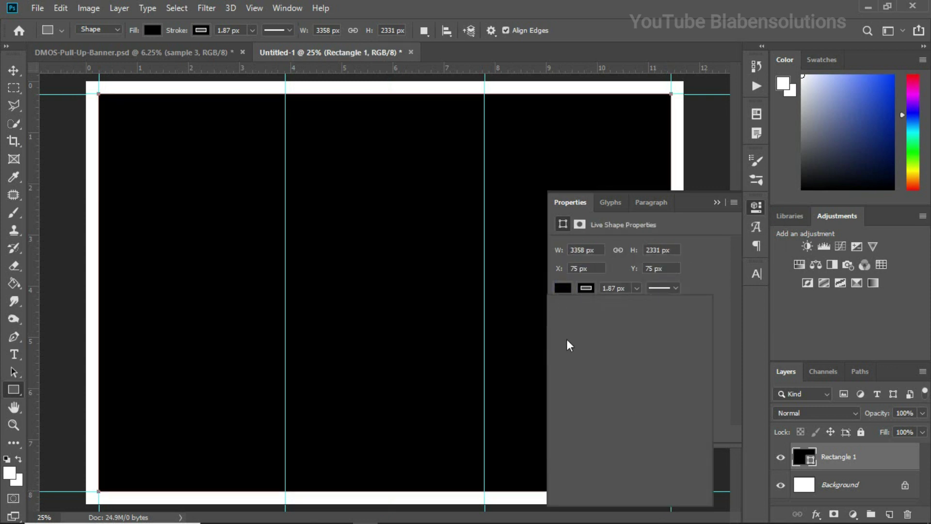
pyautogui.click(578, 375)
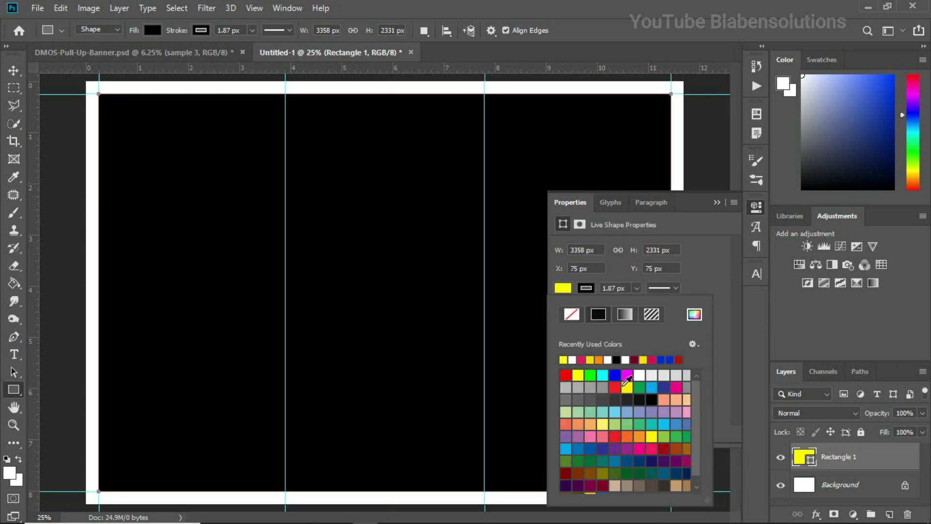
pyautogui.click(717, 202)
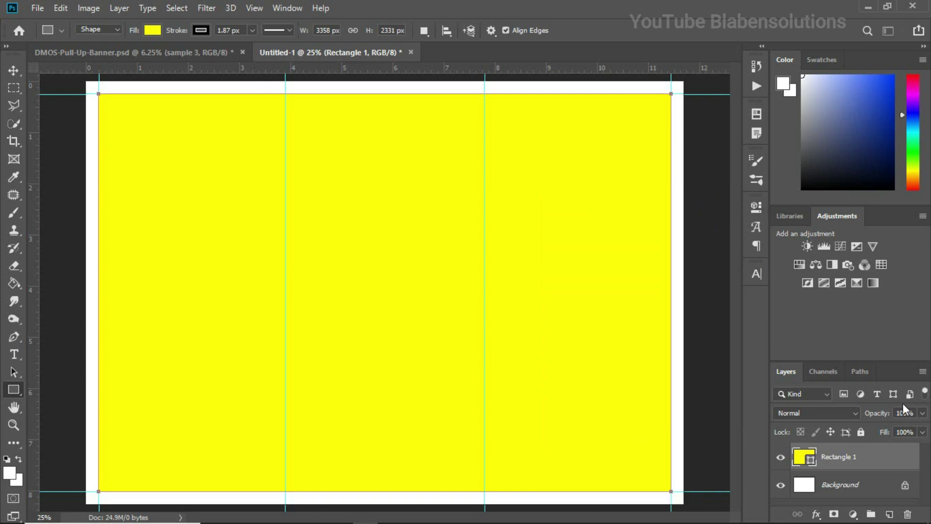
# Lower the Rectangle 1 layer to 50% opacity and check the menus for a New Guide shortcut.
pyautogui.click(923, 412)
pyautogui.moveTo(921, 429); pyautogui.dragTo(890, 428)
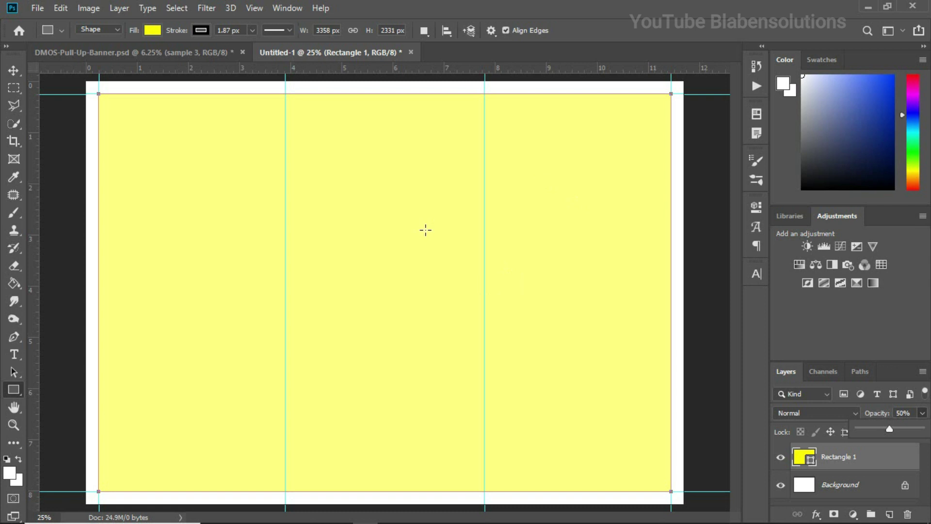
pyautogui.click(13, 70)
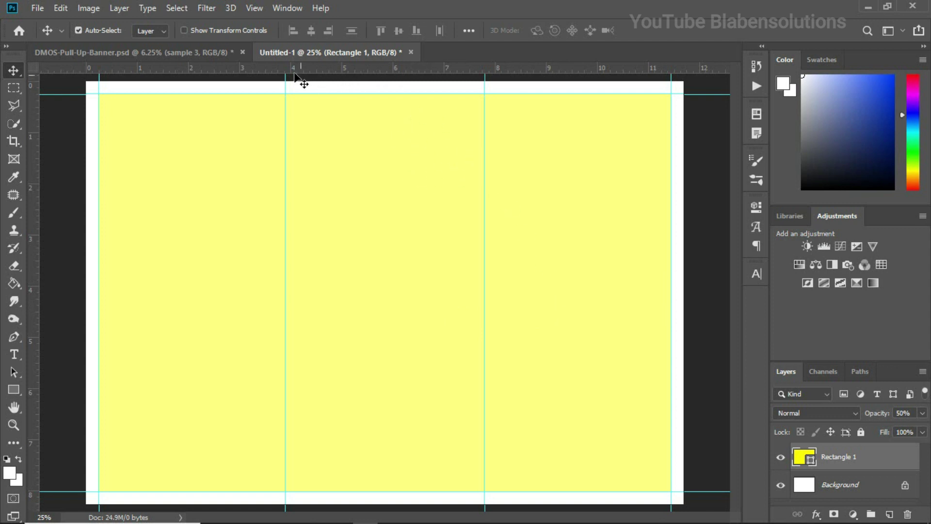
pyautogui.click(252, 8)
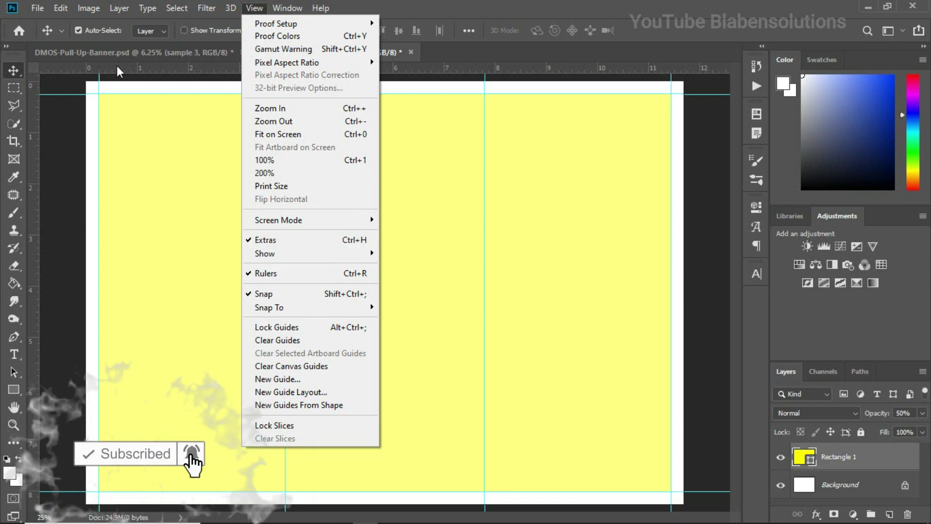
pyautogui.moveTo(65, 8)
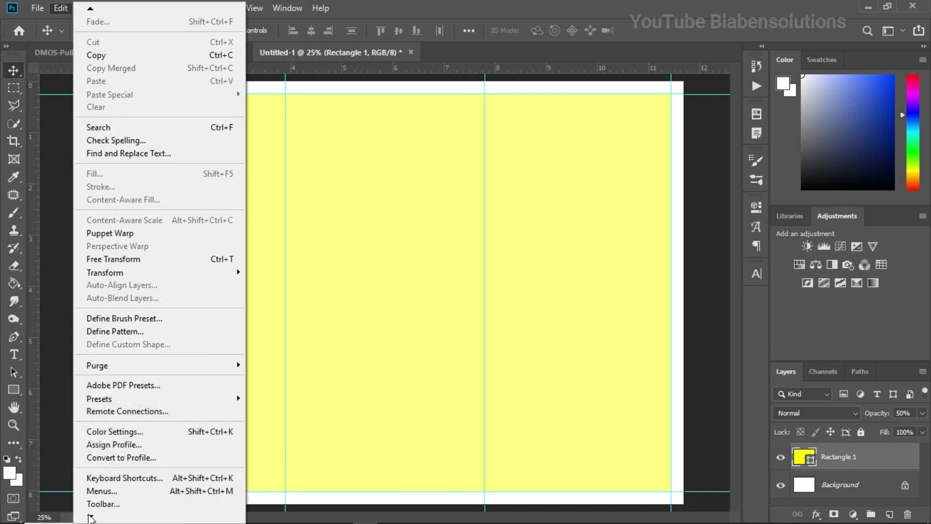
# Assign Alt+Ctrl+S to View > New Guide in Keyboard Shortcuts and keep the change.
pyautogui.click(124, 477)
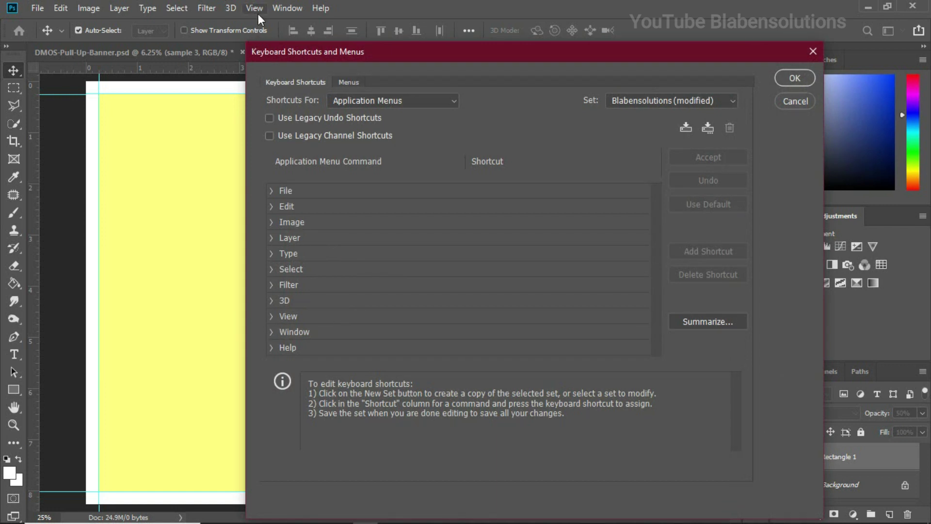
pyautogui.click(274, 317)
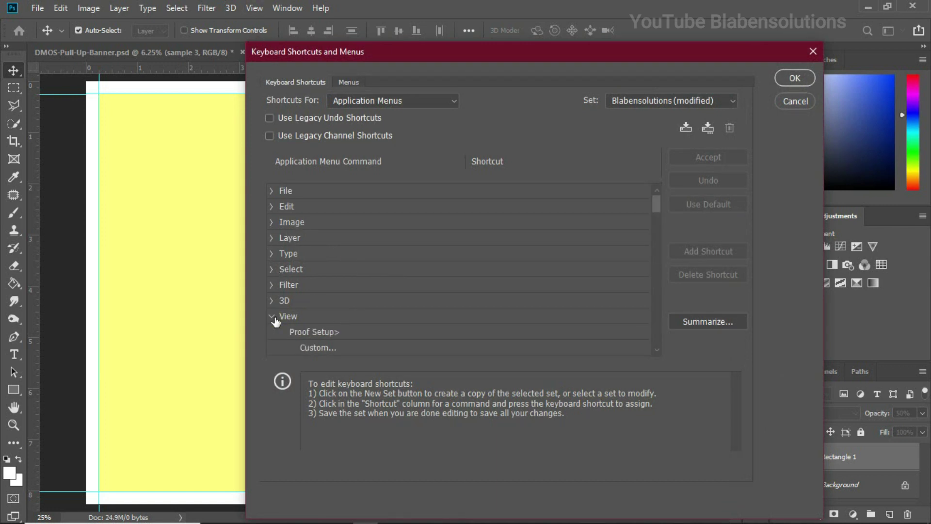
pyautogui.moveTo(657, 204); pyautogui.dragTo(652, 327)
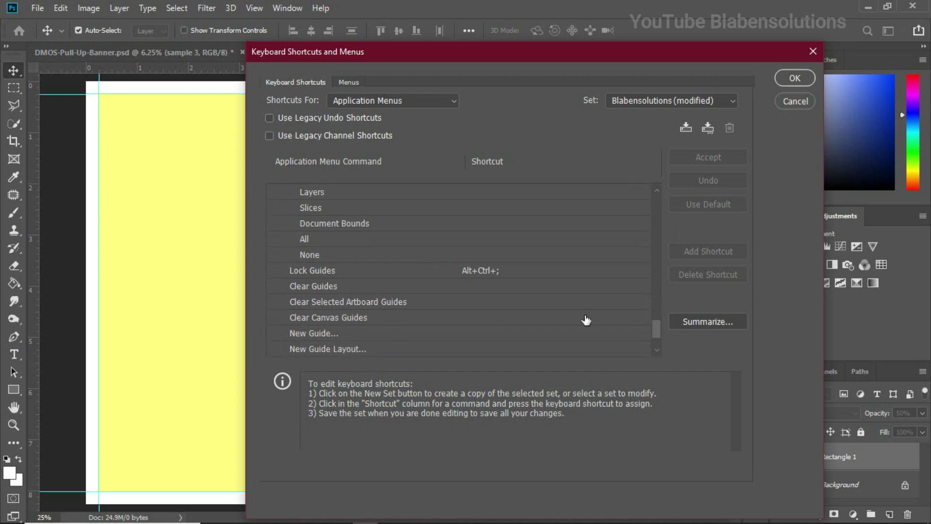
pyautogui.click(325, 334)
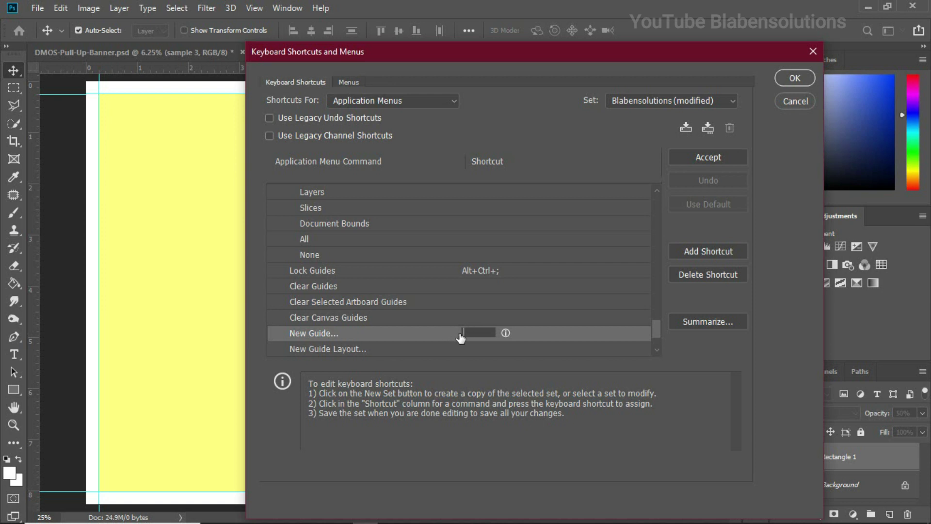
pyautogui.press('ctrl')
pyautogui.press('alt')
pyautogui.hotkey('alt', 'ctrl', 's')
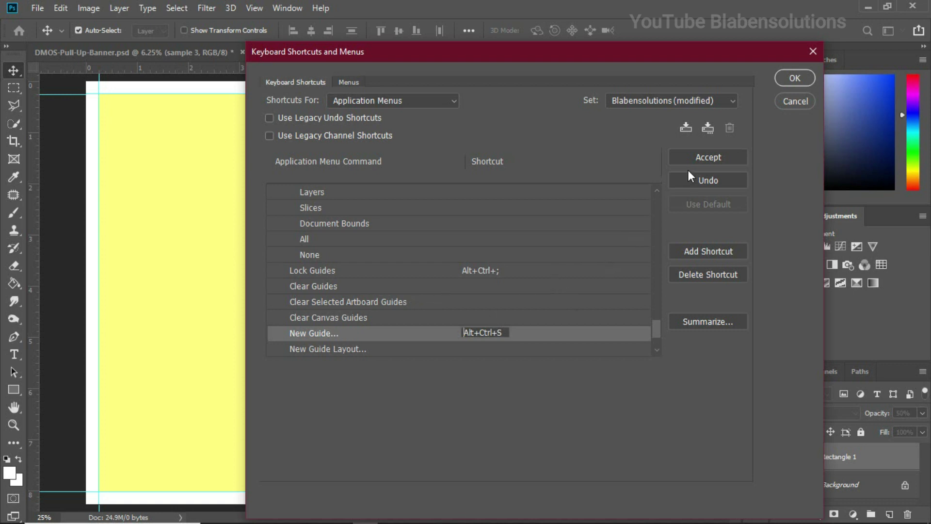
pyautogui.click(712, 160)
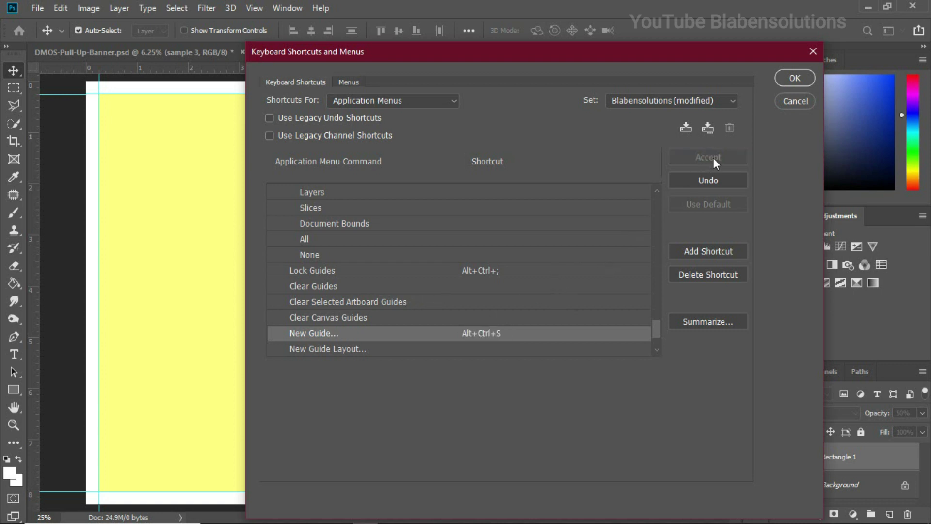
pyautogui.click(778, 82)
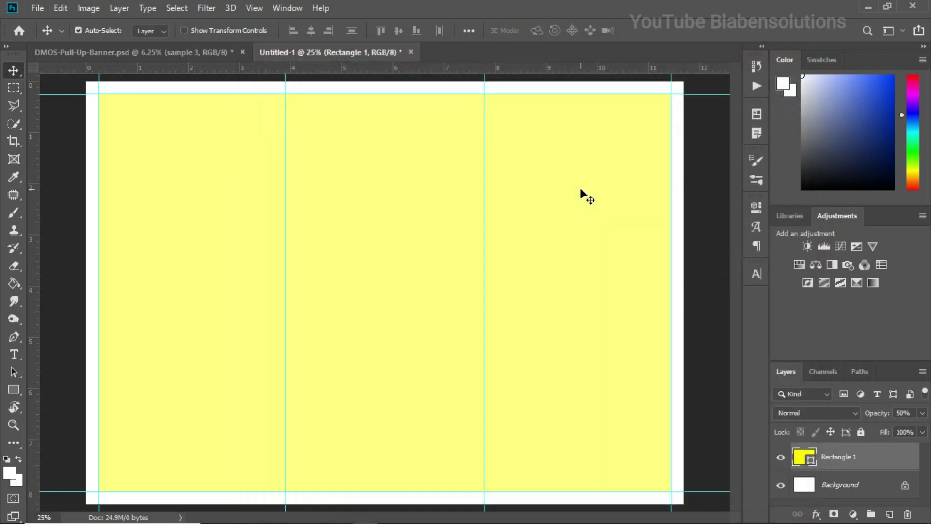
# Open the New Guide dialog with Alt+Ctrl+S and move it lower and to the left.
pyautogui.press('ctrl')
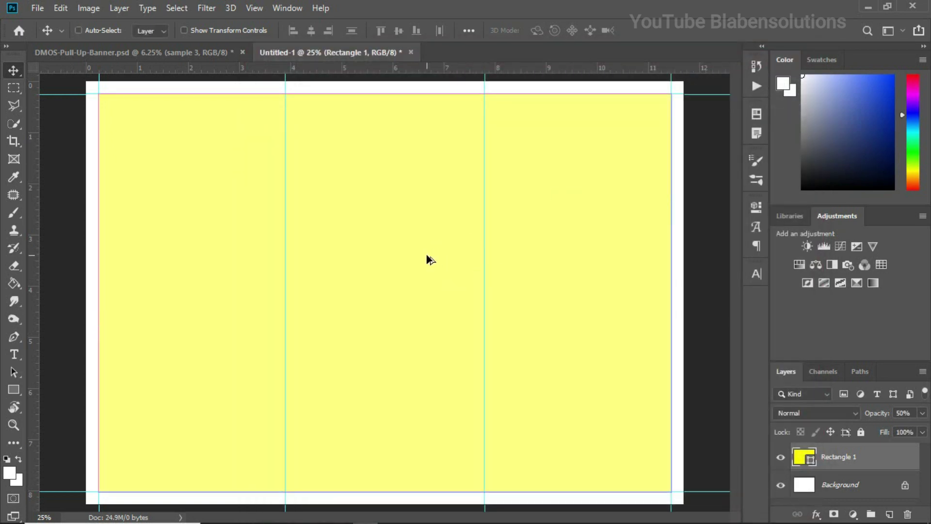
pyautogui.hotkey('ctrl', 'alt', 's')
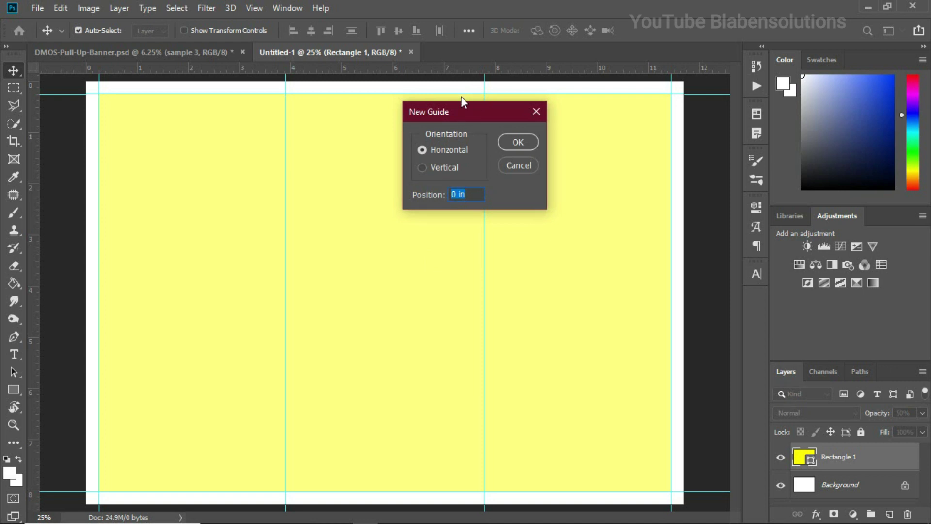
pyautogui.moveTo(464, 112); pyautogui.dragTo(437, 152)
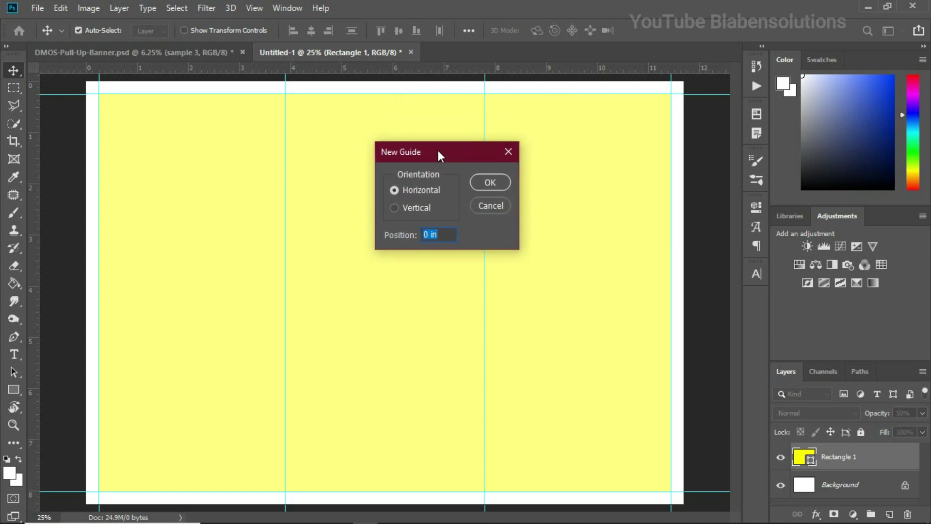